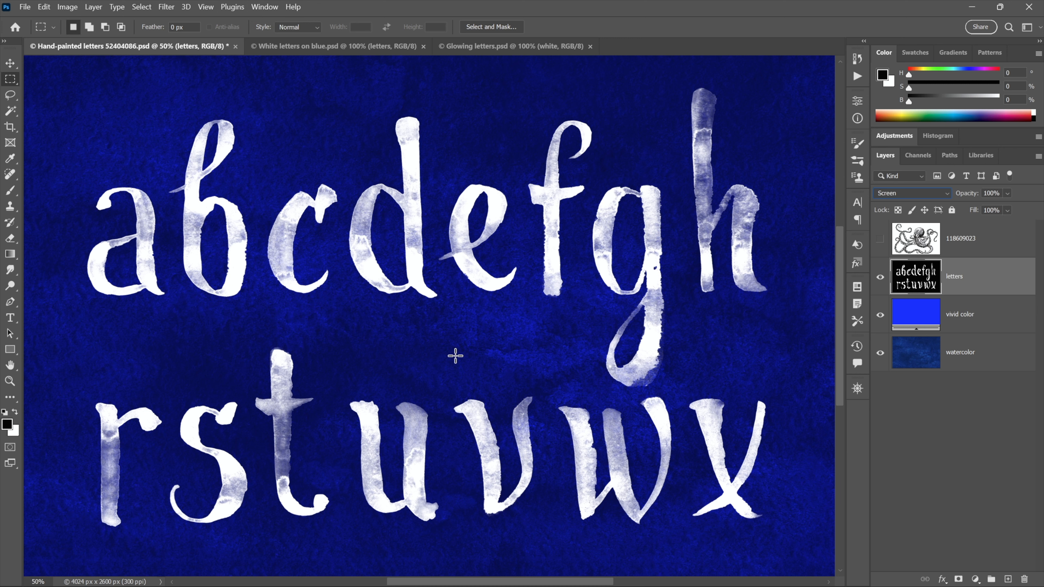
Try inverting the letters layer and showing the octopus layer, restoring both to their previous state
key("ctrl+i")
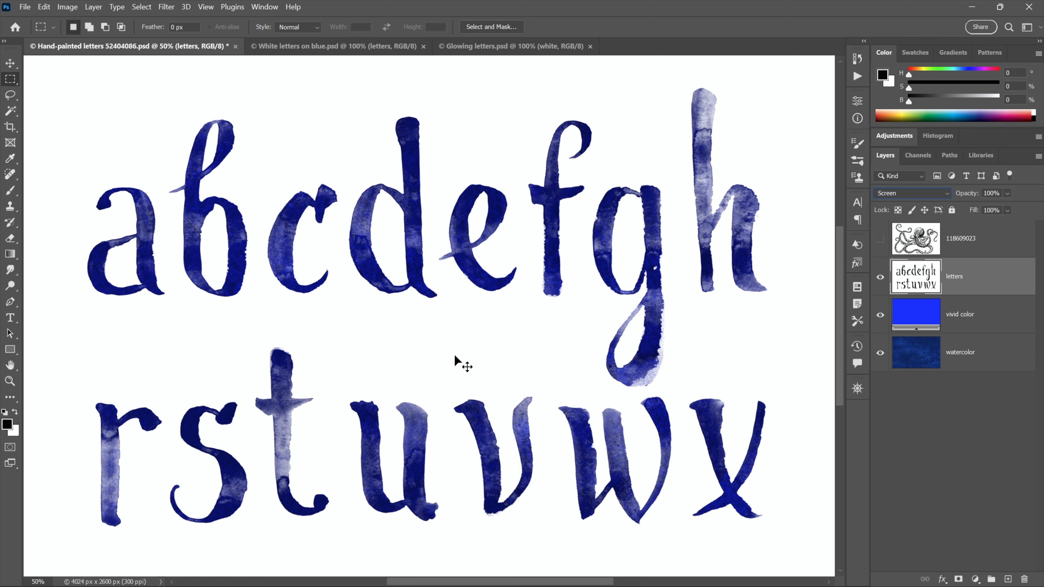
key("ctrl+i")
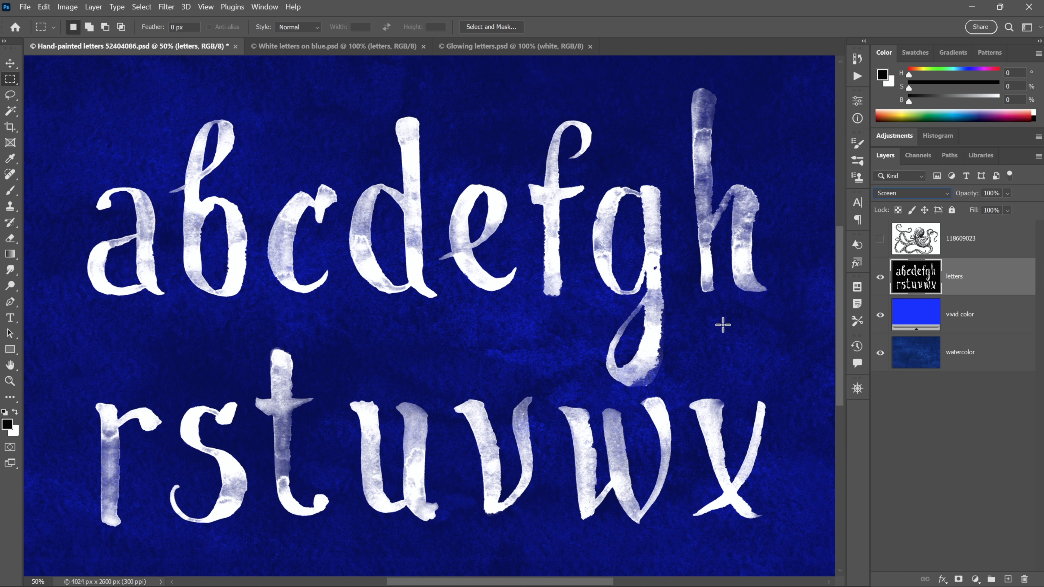
left_click(880, 240)
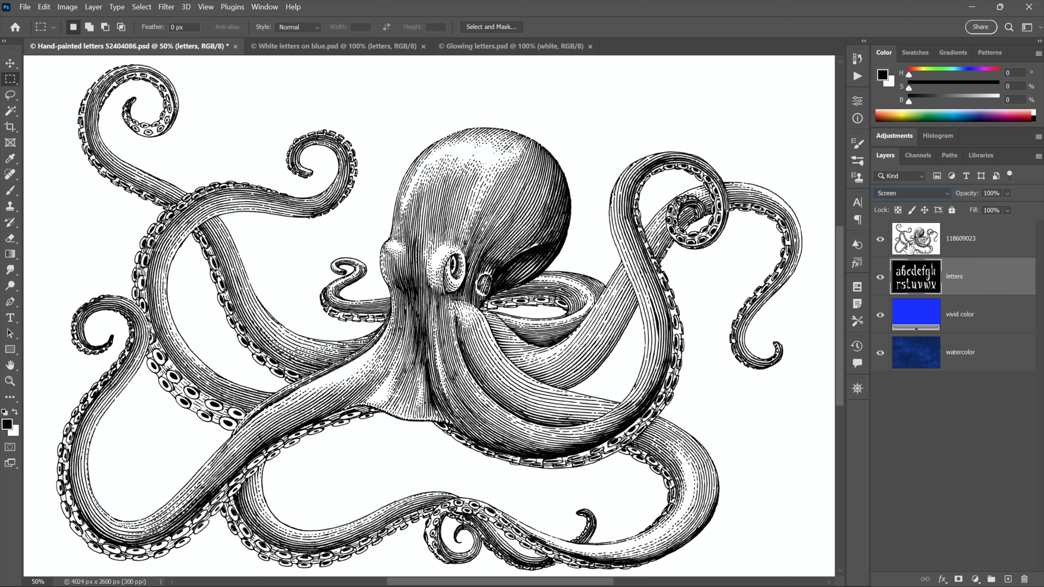
left_click(881, 238)
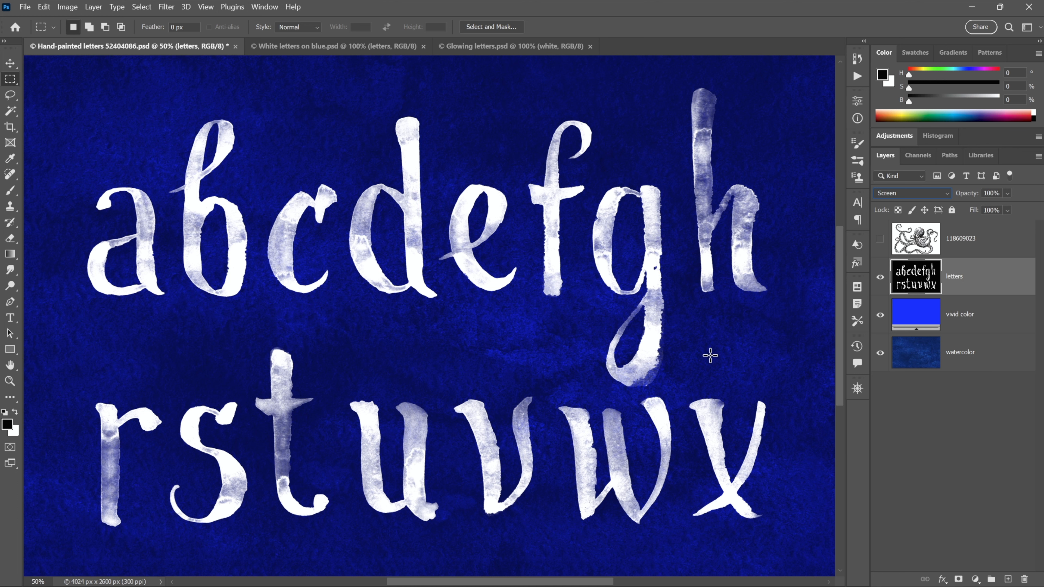
Show the octopus layer, hide the letters layer, and make the octopus layer active
left_click(880, 239)
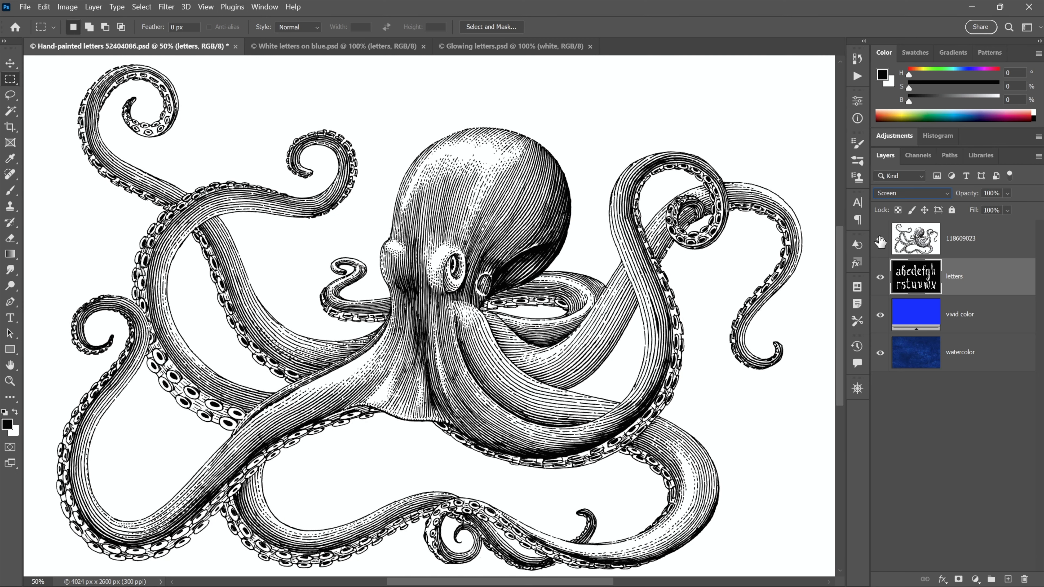
left_click(880, 279)
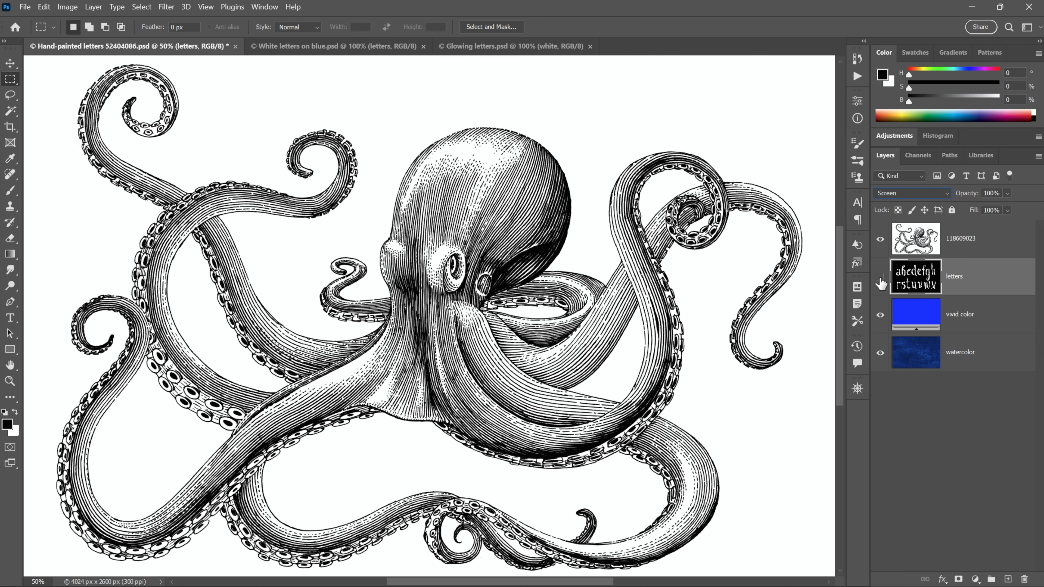
left_click(913, 246)
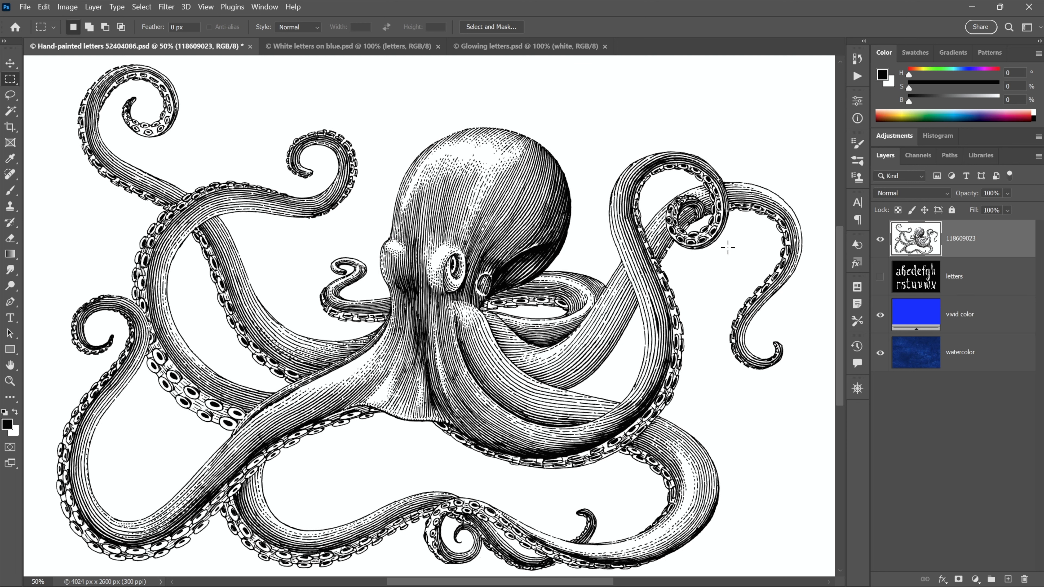
Invert the colors of the octopus layer and set its blend mode to Screen
key("ctrl+i")
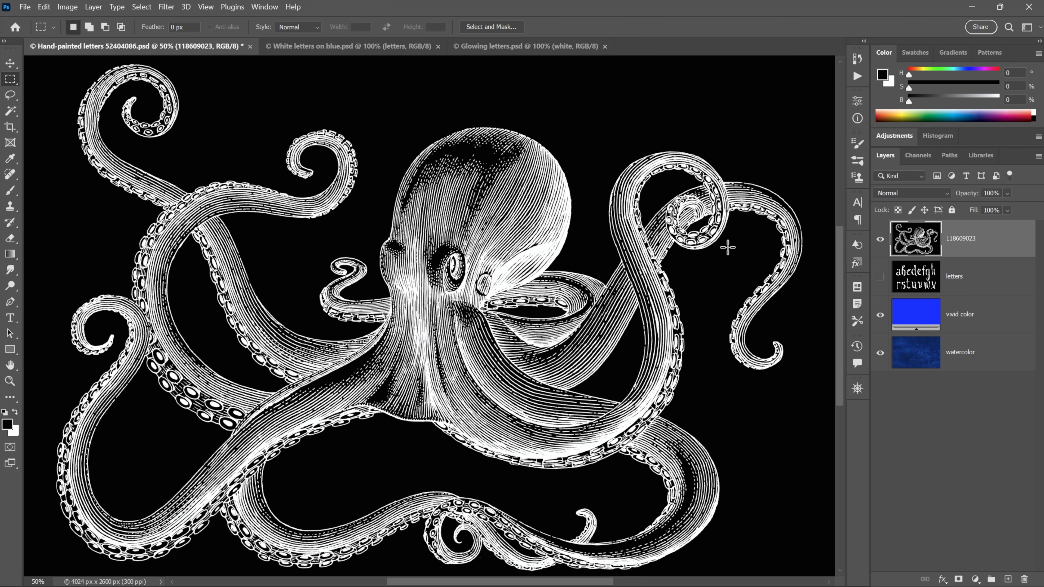
left_click(904, 194)
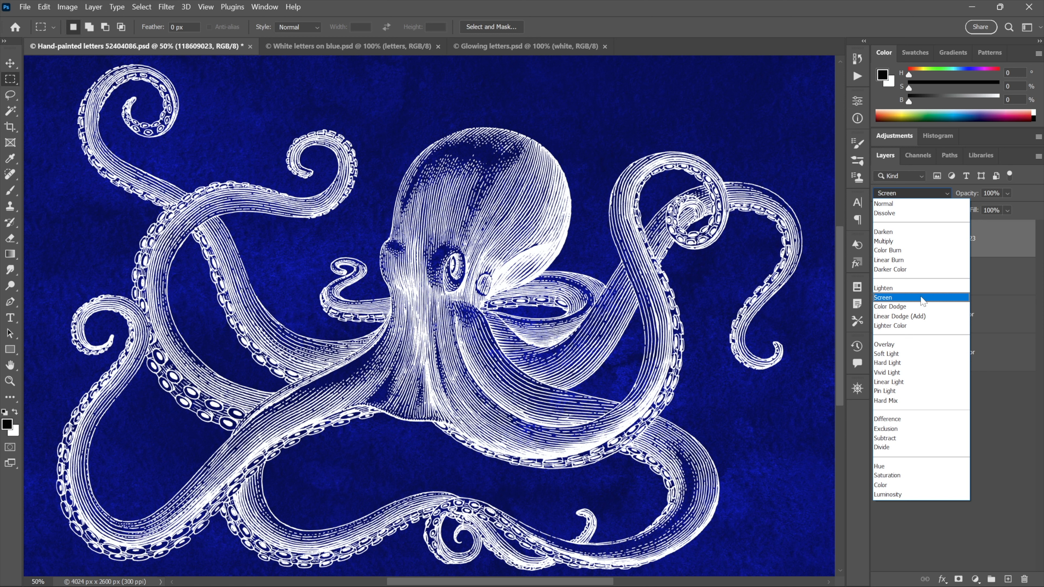
left_click(924, 299)
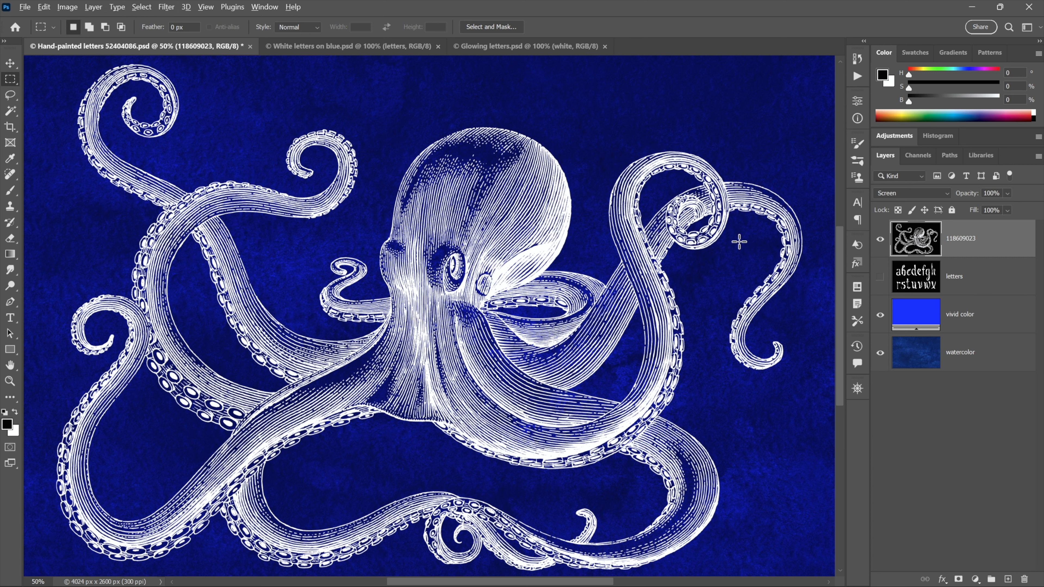
Compare the Multiply, Screen and Normal blend modes on the octopus layer, ending on Screen
key("alt+shift+m")
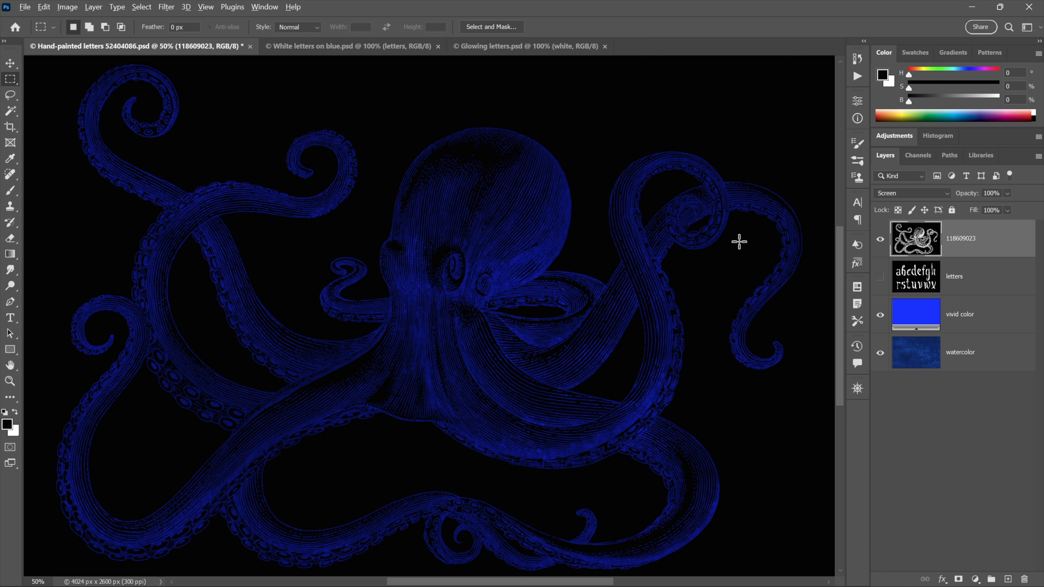
key("alt+shift+s")
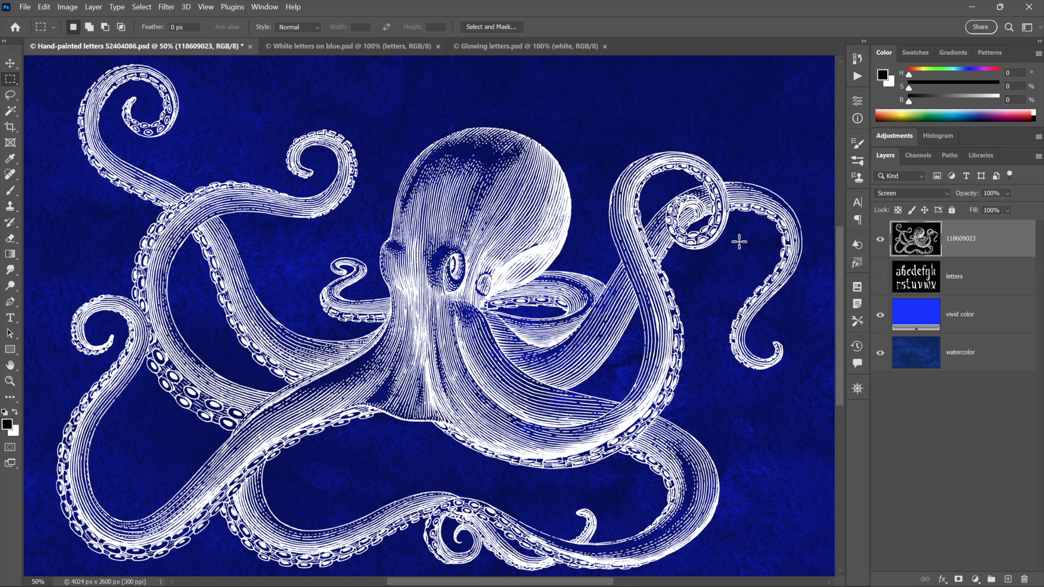
key("alt+shift+n")
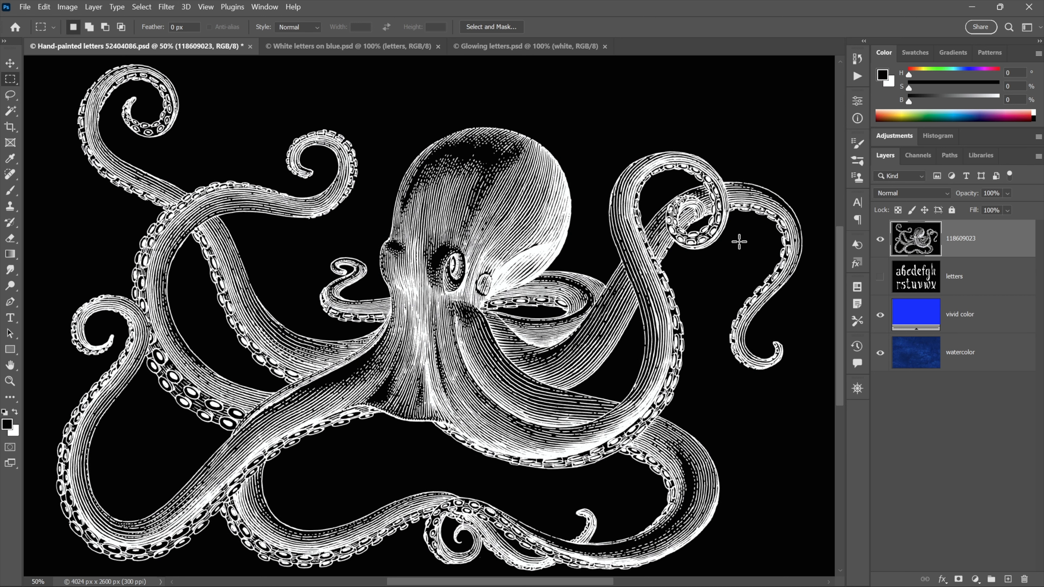
key("alt+shift+s")
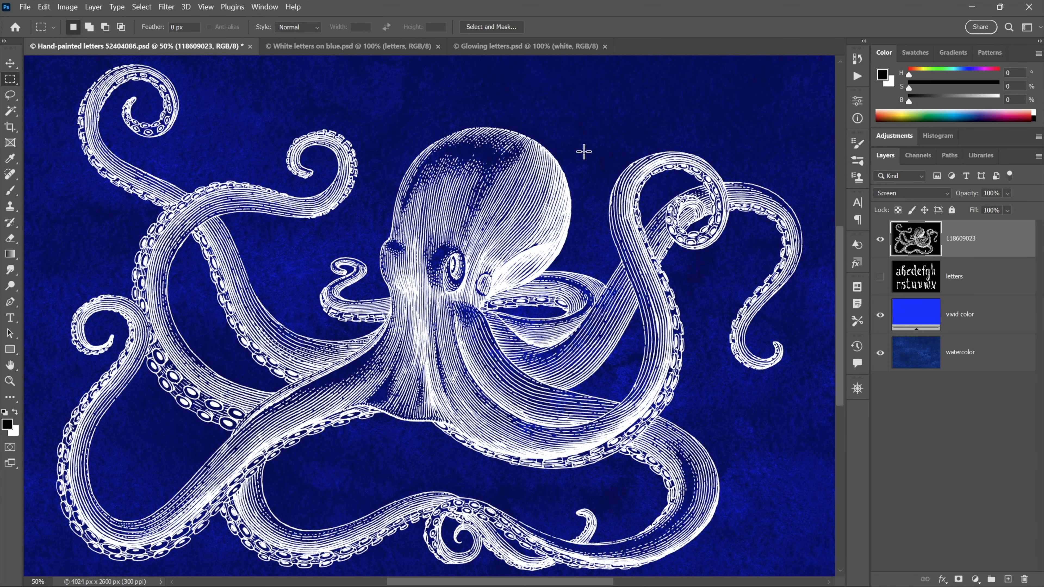
Switch to Glowing letters.psd and examine the glowing alphabet at 50% zoom
left_click(508, 47)
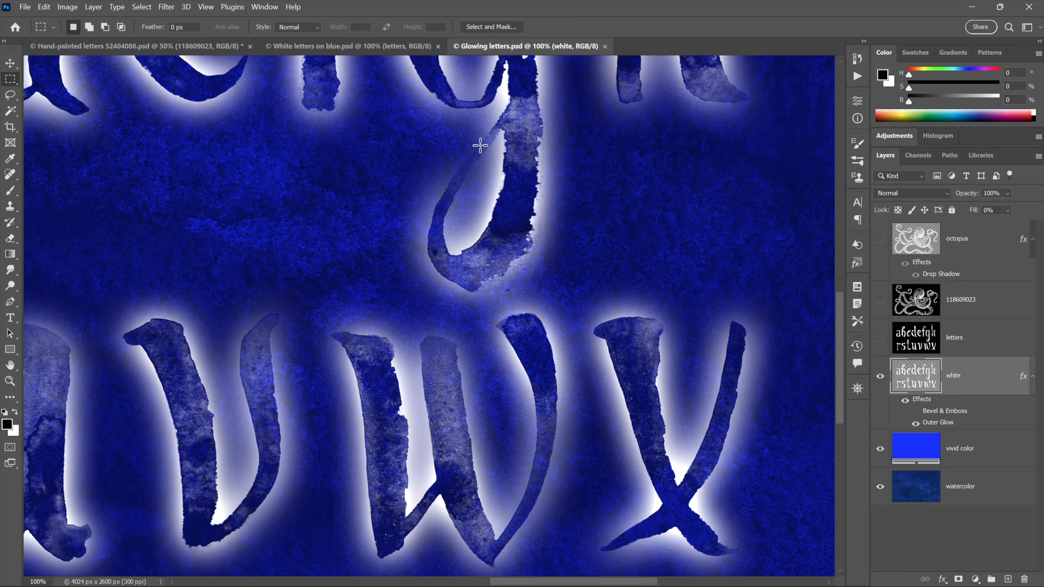
key("ctrl+minus")
key("ctrl+minus")
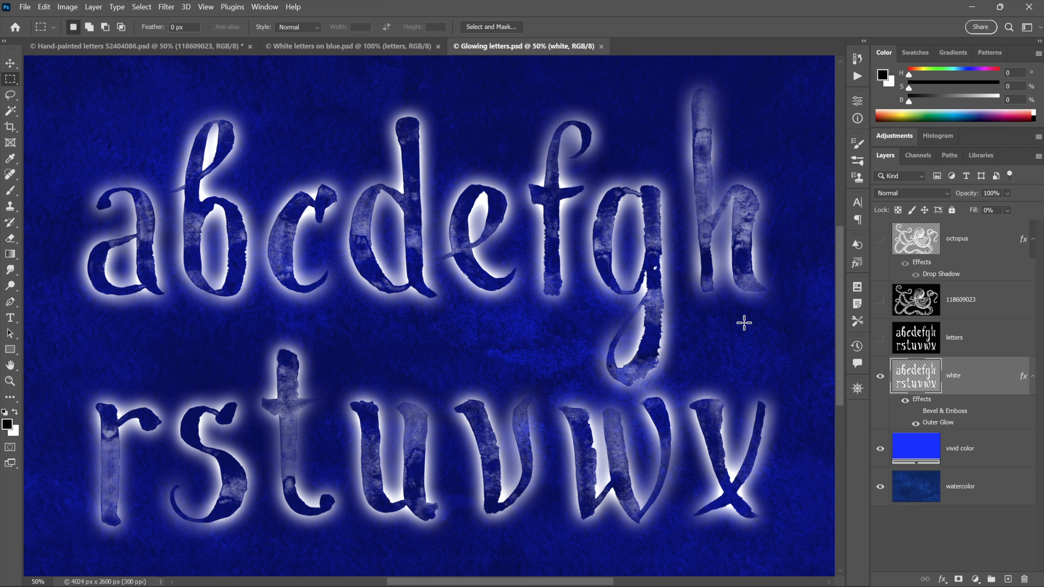
Compare the letters layer in Screen mode with the glowing white layer, leaving only the white version of the letters shown
left_click(880, 338)
left_click(880, 377)
left_click(916, 339)
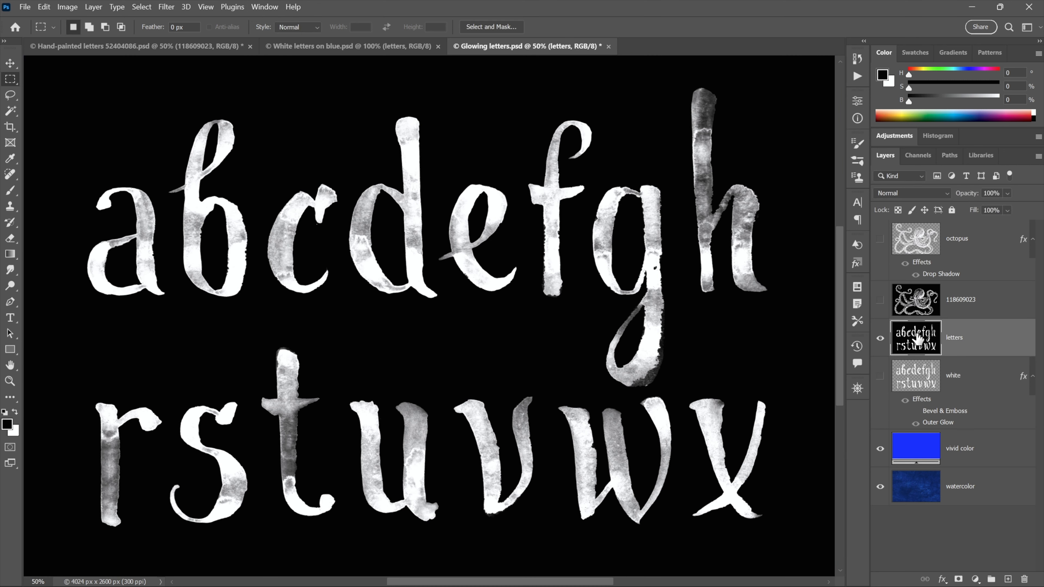
key("shift+alt+s")
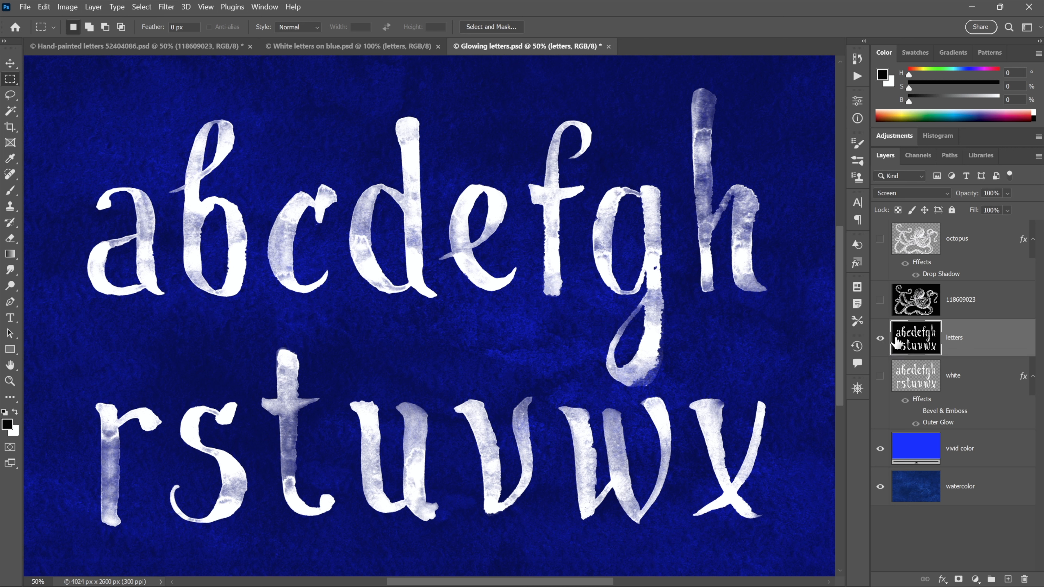
left_click(880, 340)
left_click(880, 376)
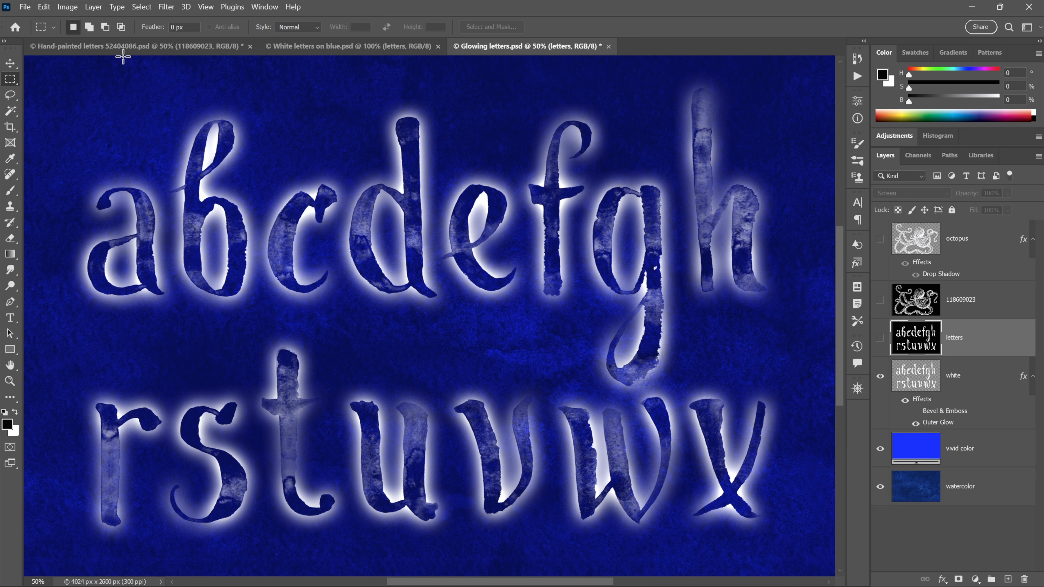
Return to Hand-painted letters 52404086.psd, show the letters layer instead of the octopus, and set its blend mode to Normal
left_click(125, 48)
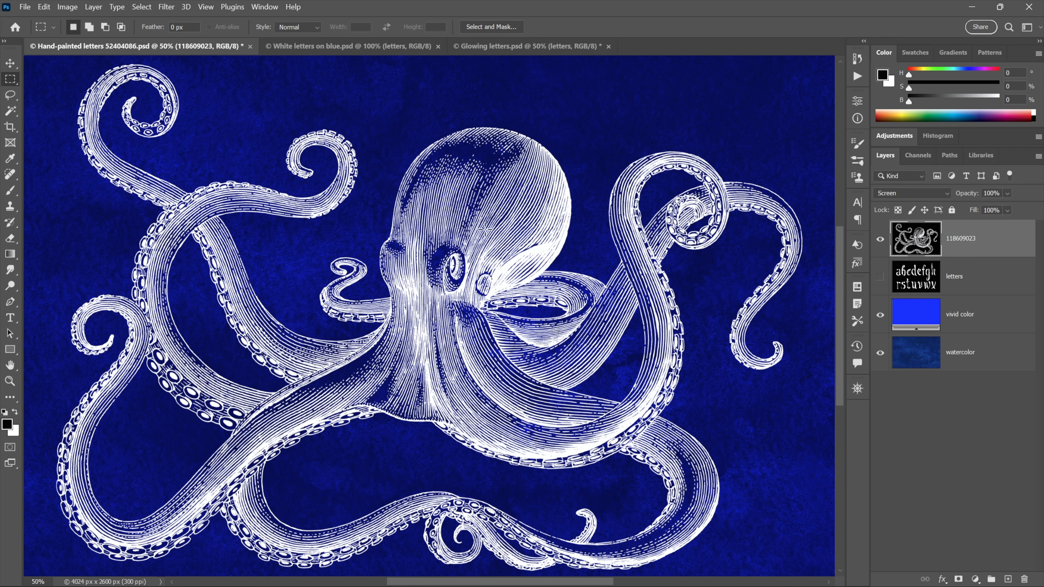
left_click(880, 240)
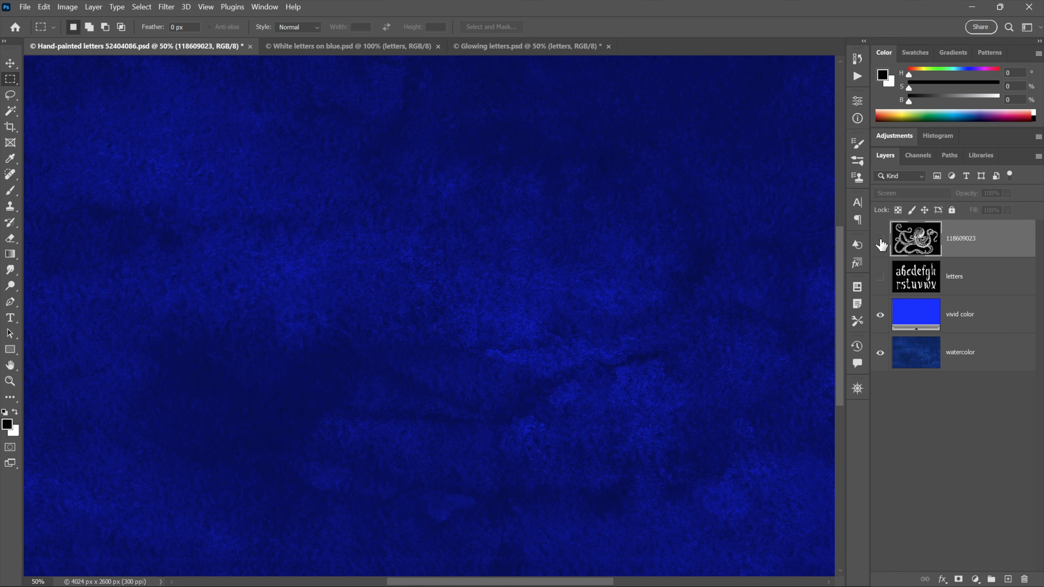
left_click(879, 282)
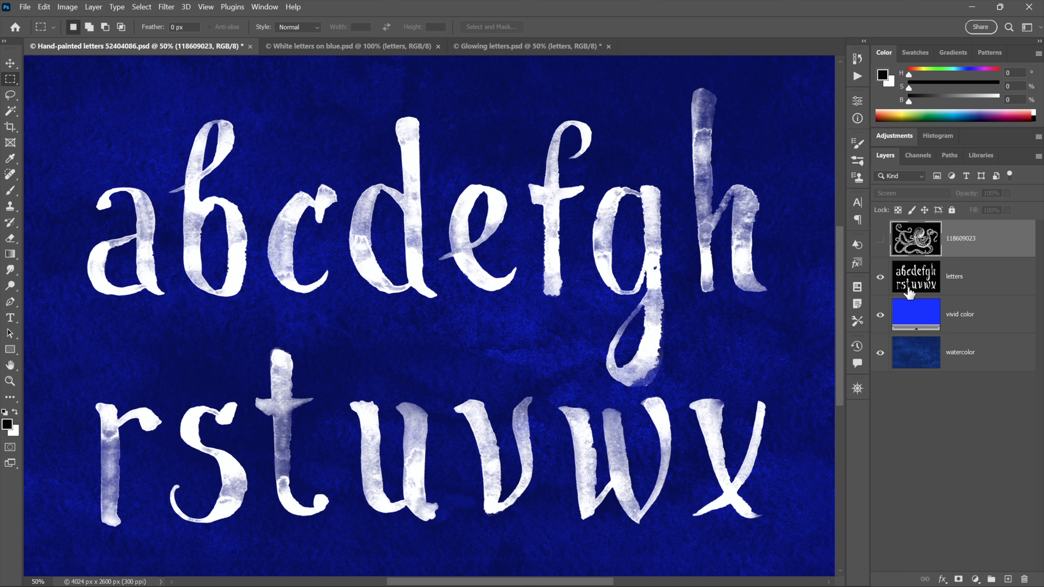
left_click(920, 287)
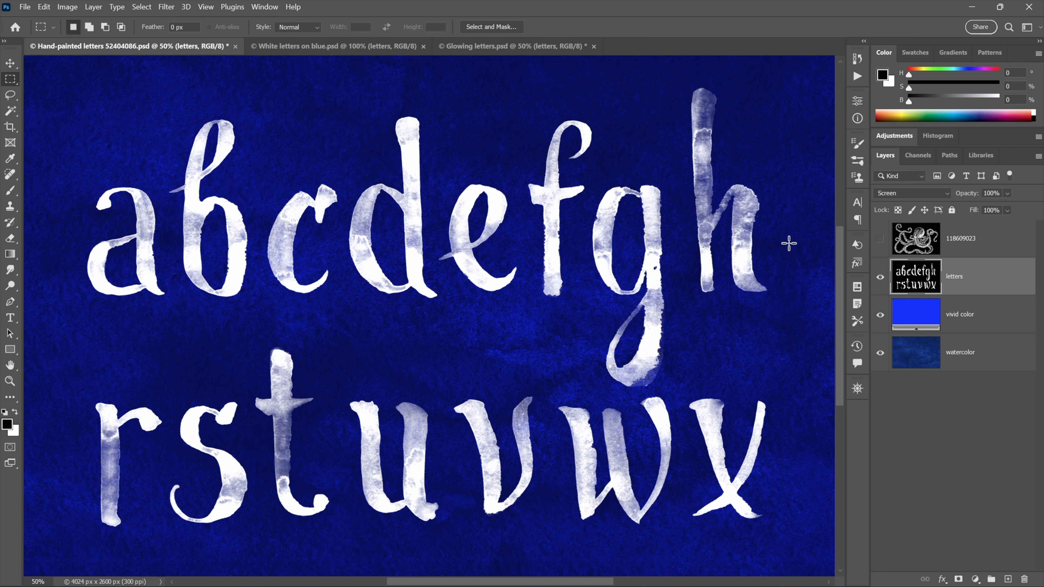
key("shift+alt+n")
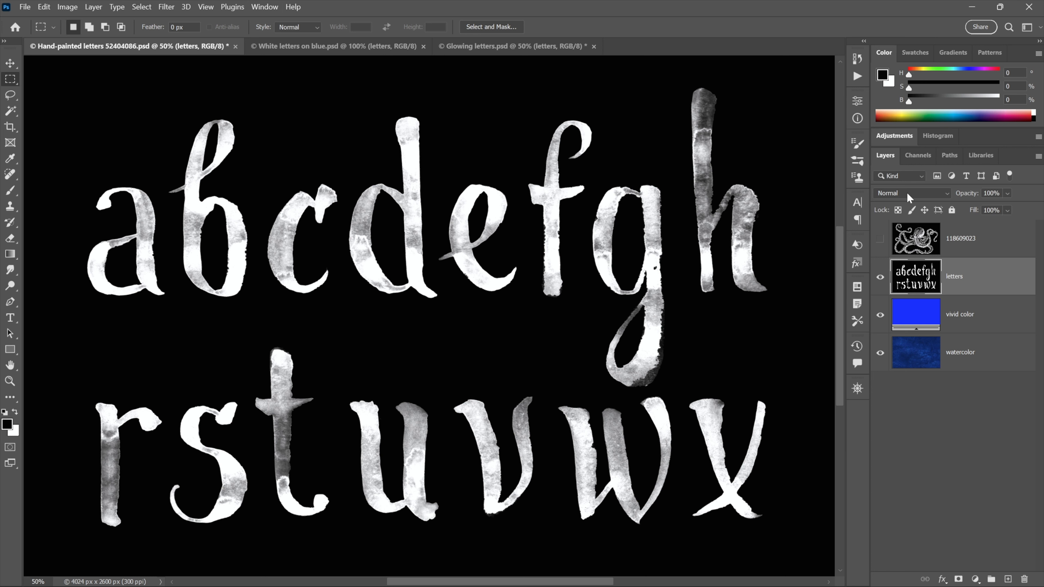
Inspect the Green and Blue channels of the letters image individually and return to the RGB composite
left_click(909, 156)
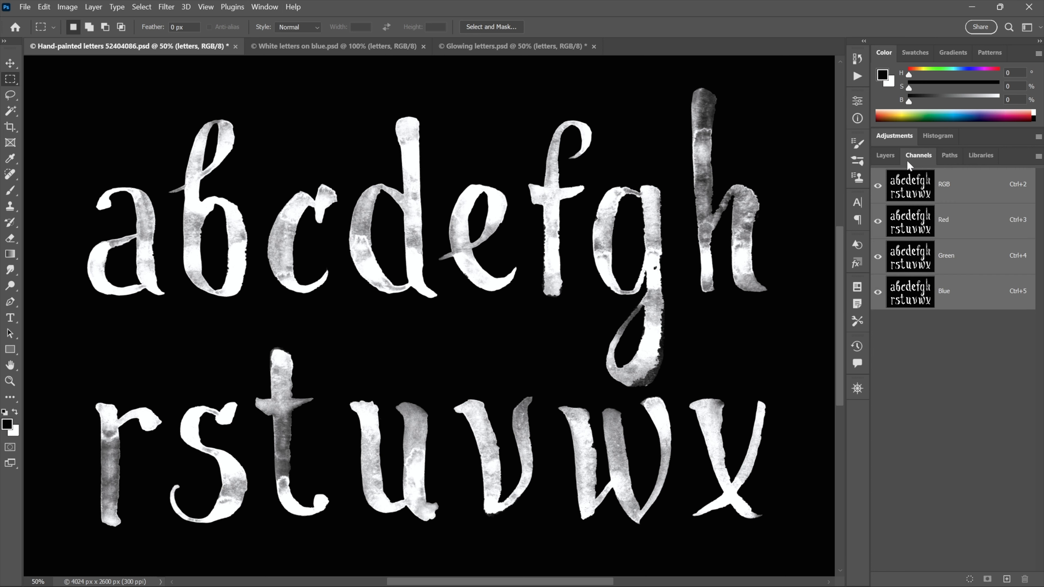
left_click(268, 8)
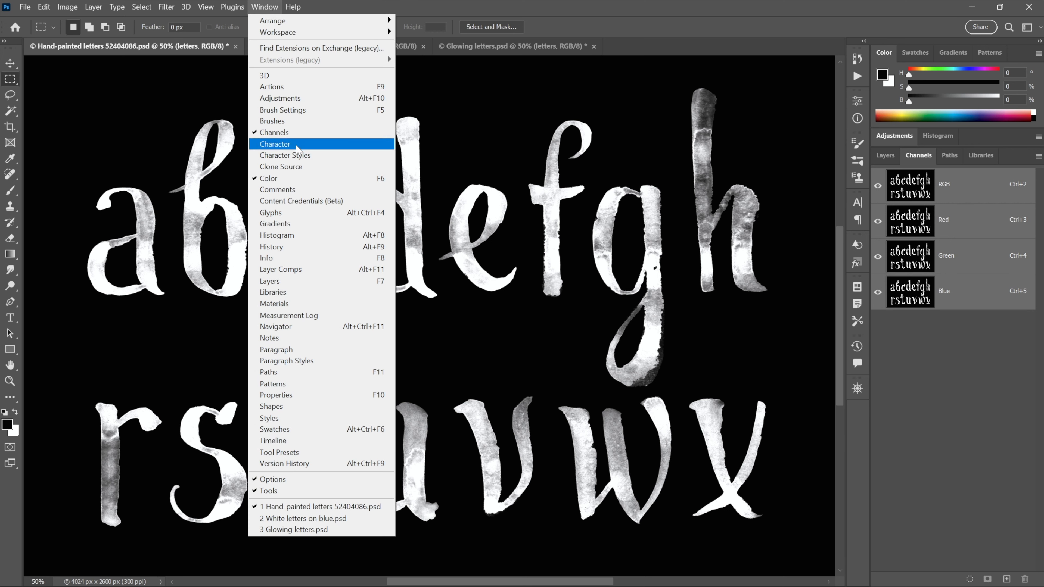
left_click(305, 134)
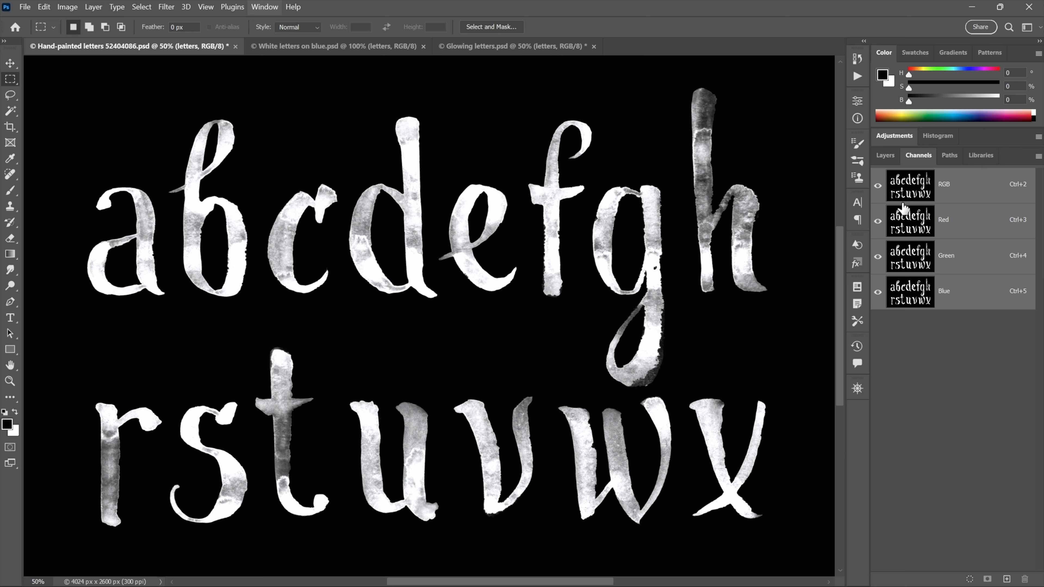
left_click(907, 232)
left_click(907, 263)
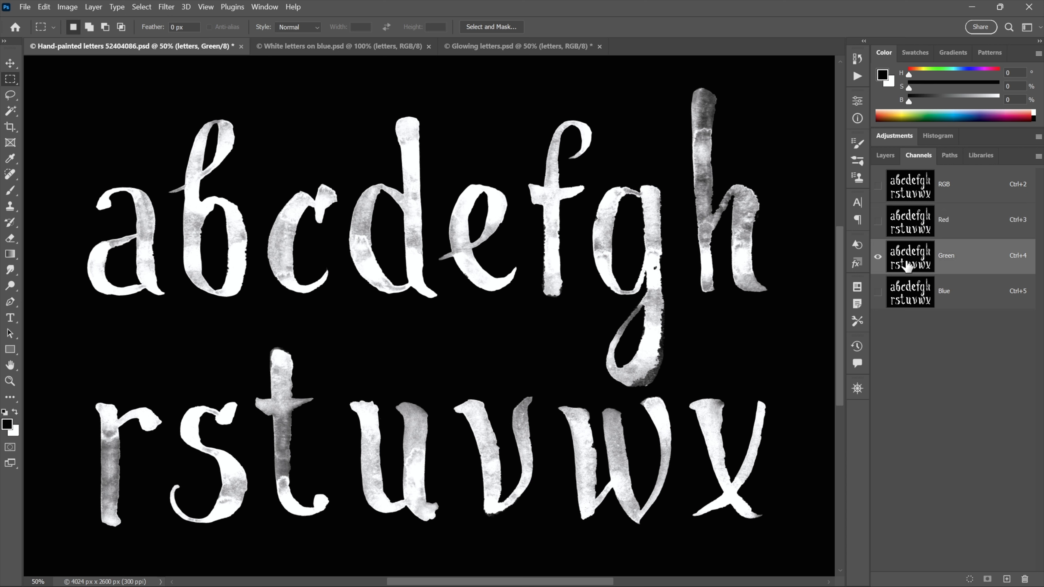
left_click(901, 290)
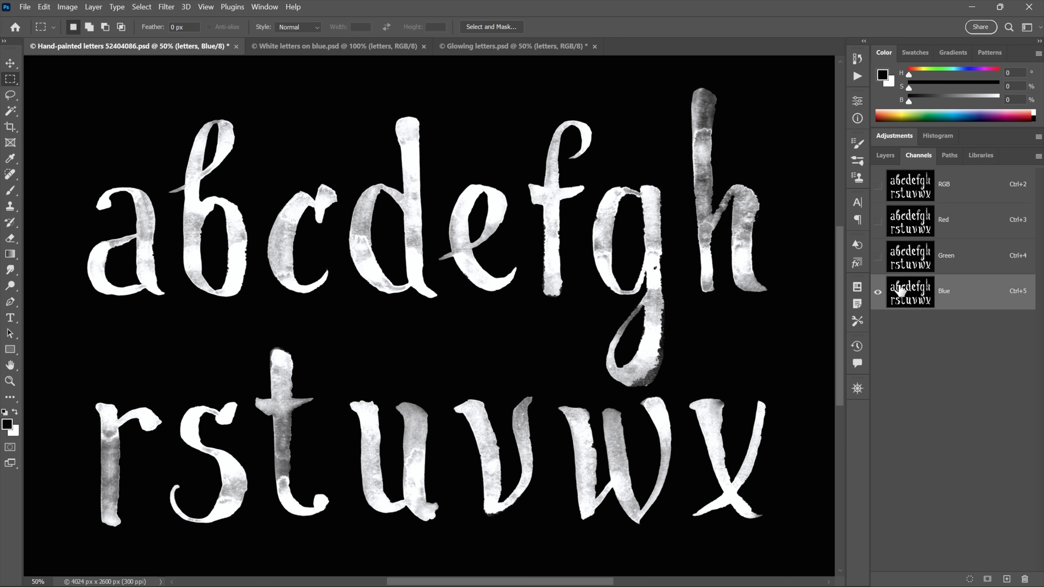
left_click(909, 190)
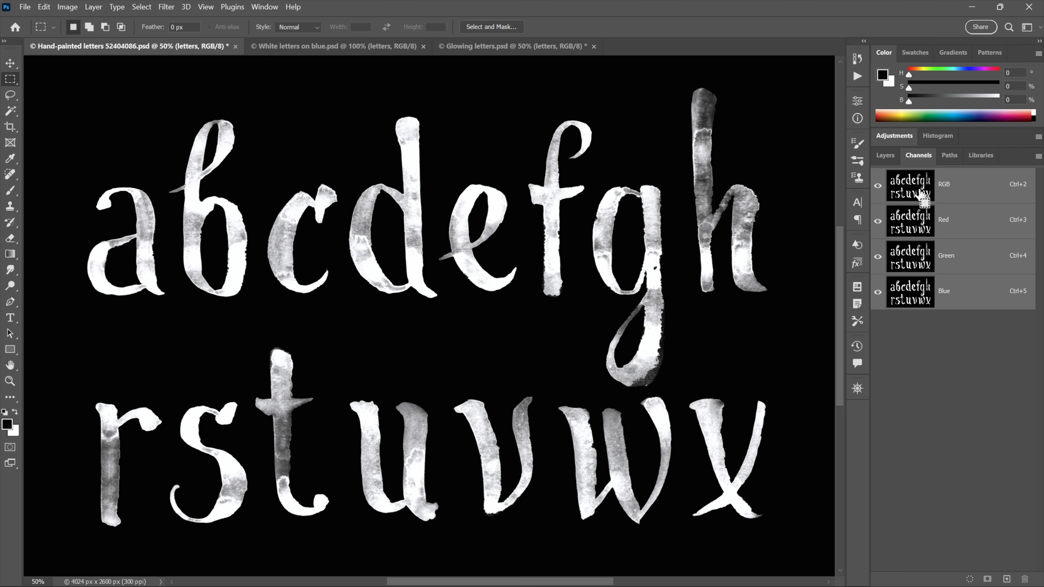
Load the RGB composite channel's luminosity as a selection and hide the letters layer
left_click_drag(920, 192, 913, 193)
left_click(913, 193, "ctrl")
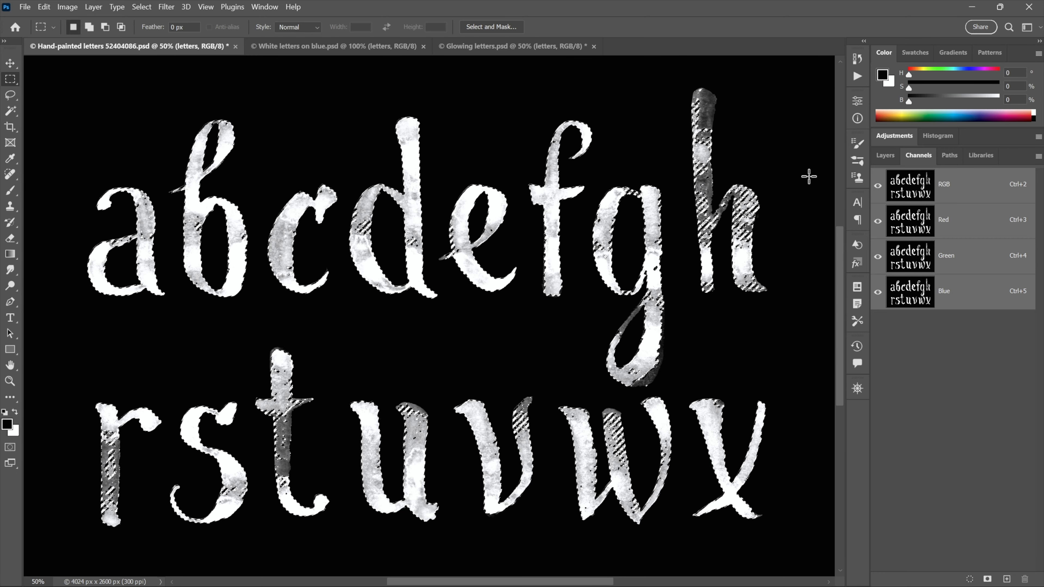
left_click(890, 156)
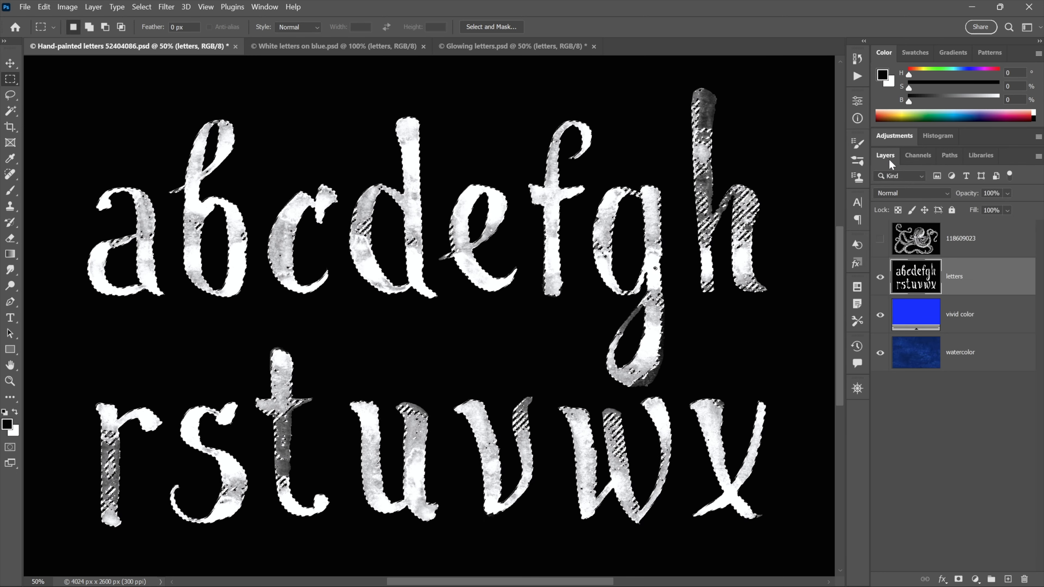
left_click(879, 277)
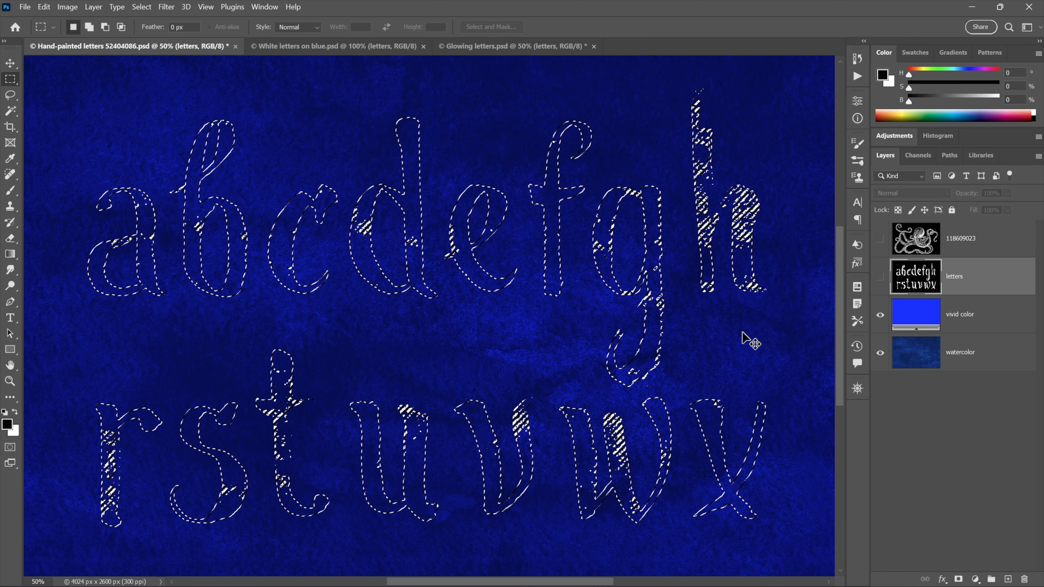
Create a new layer named white, fill the letter selection on it with white, and deselect
key("ctrl+shift+n")
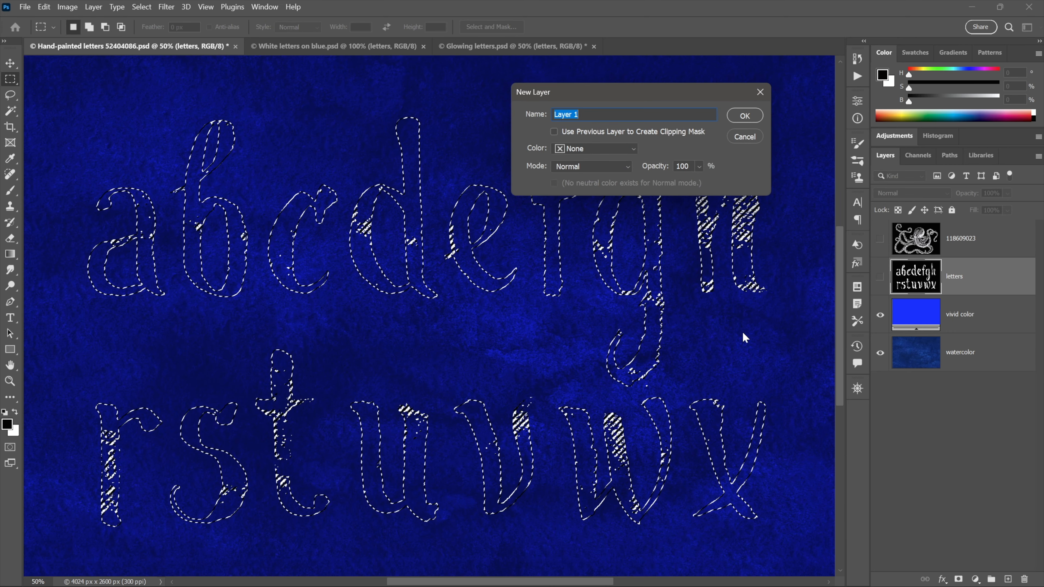
type("white")
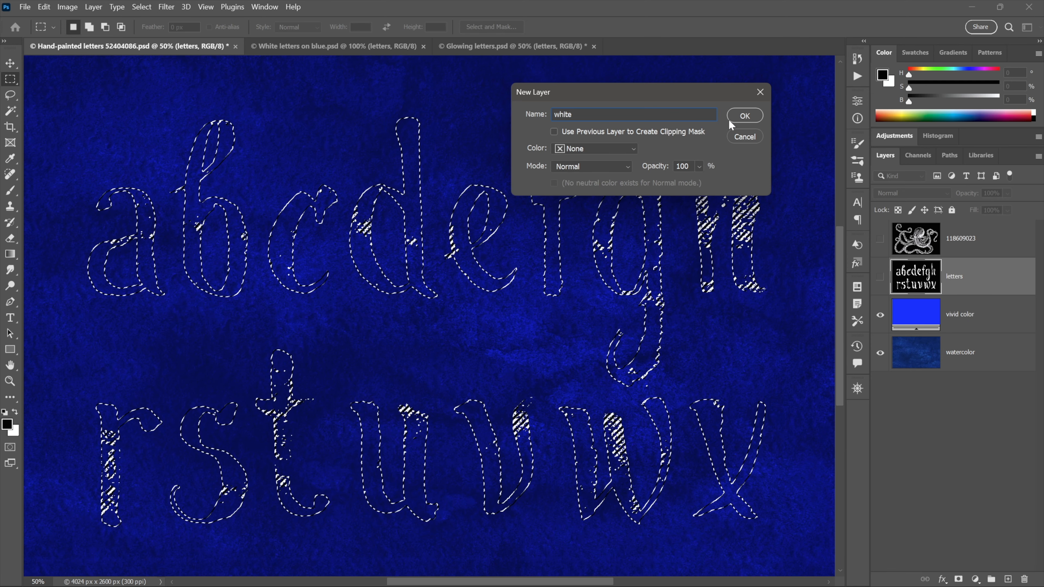
left_click(739, 116)
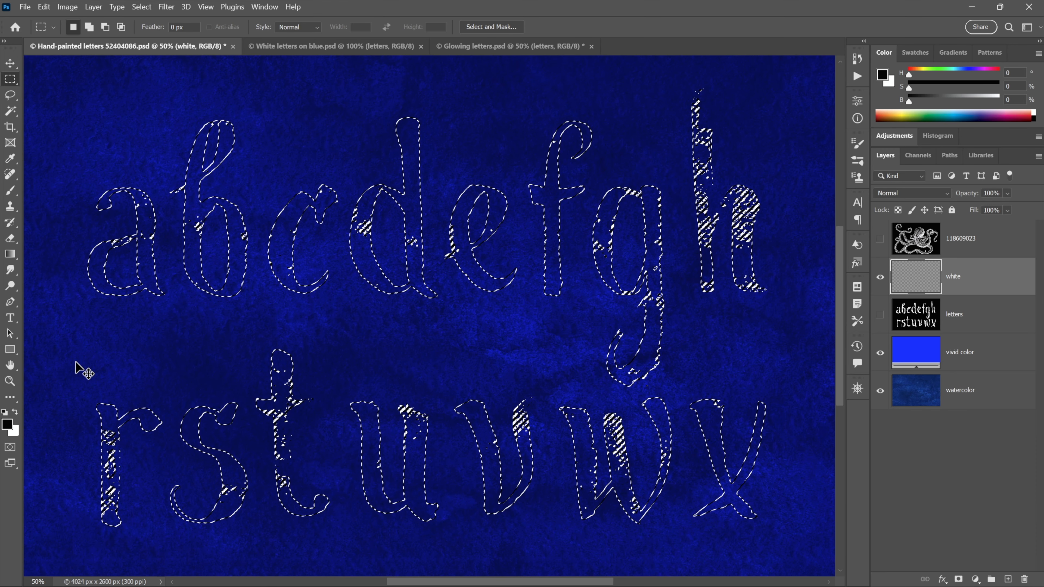
key("ctrl+BackSpace")
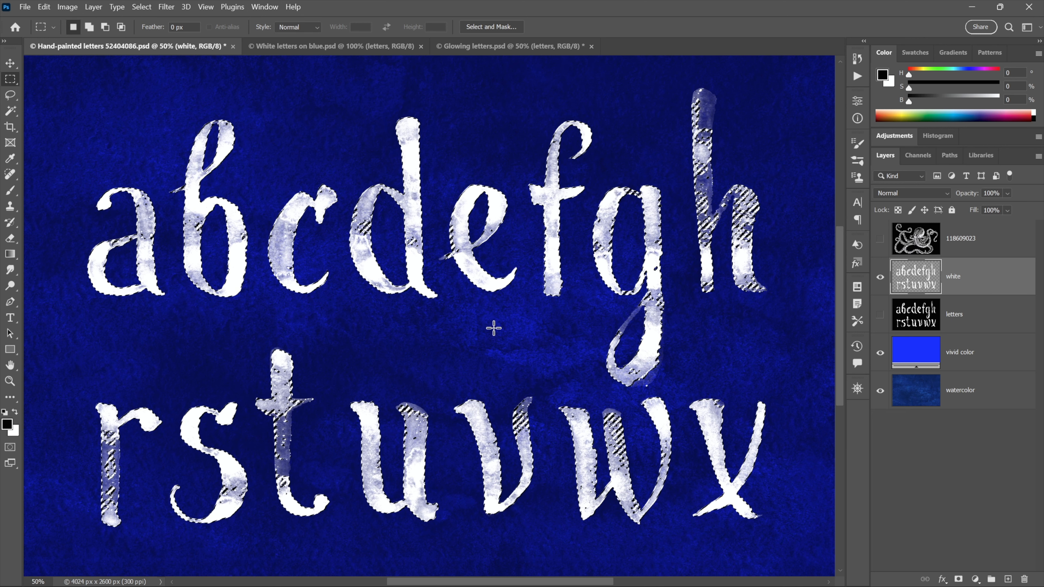
key("ctrl+d")
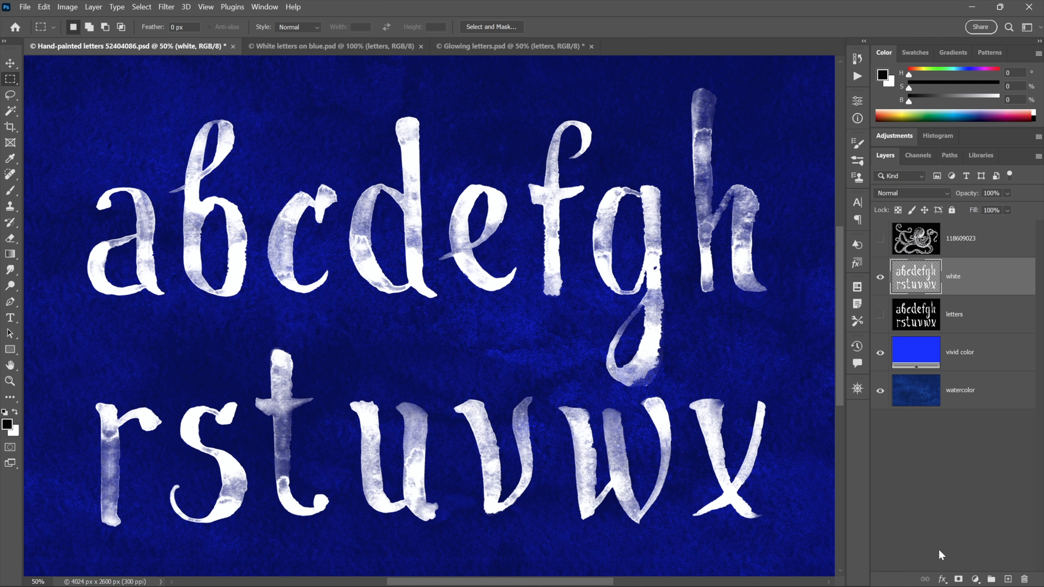
Apply a white 100 px Outer Glow to the white layer, trying the Screen blend mode before settling on Normal
left_click(943, 579)
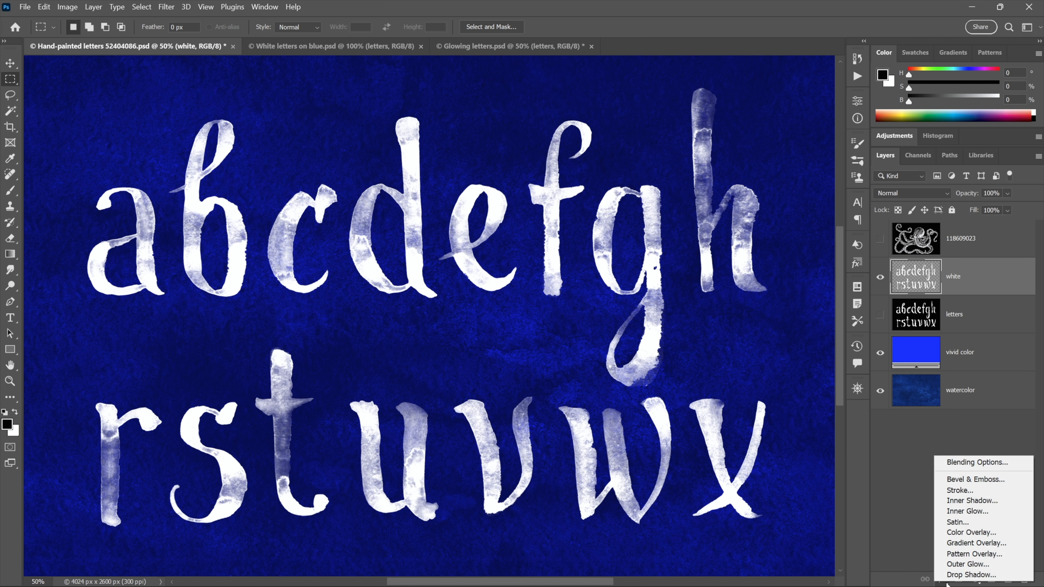
left_click(996, 565)
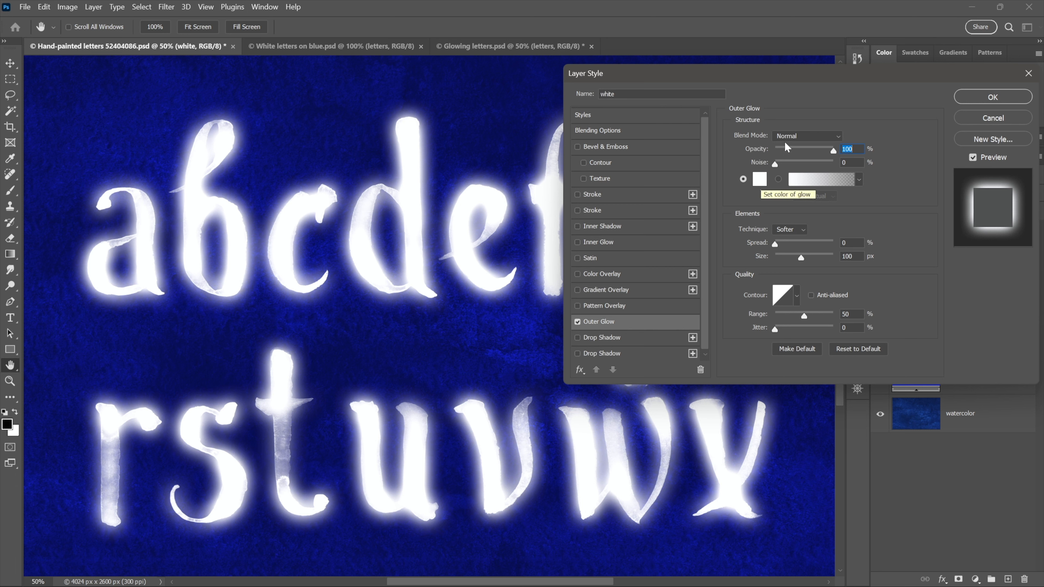
left_click(804, 137)
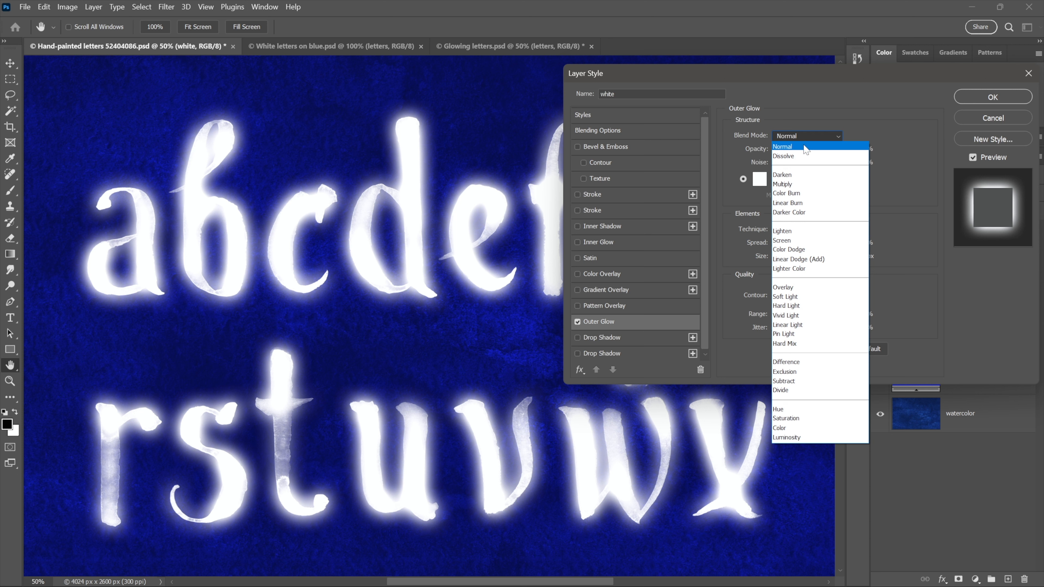
left_click(802, 240)
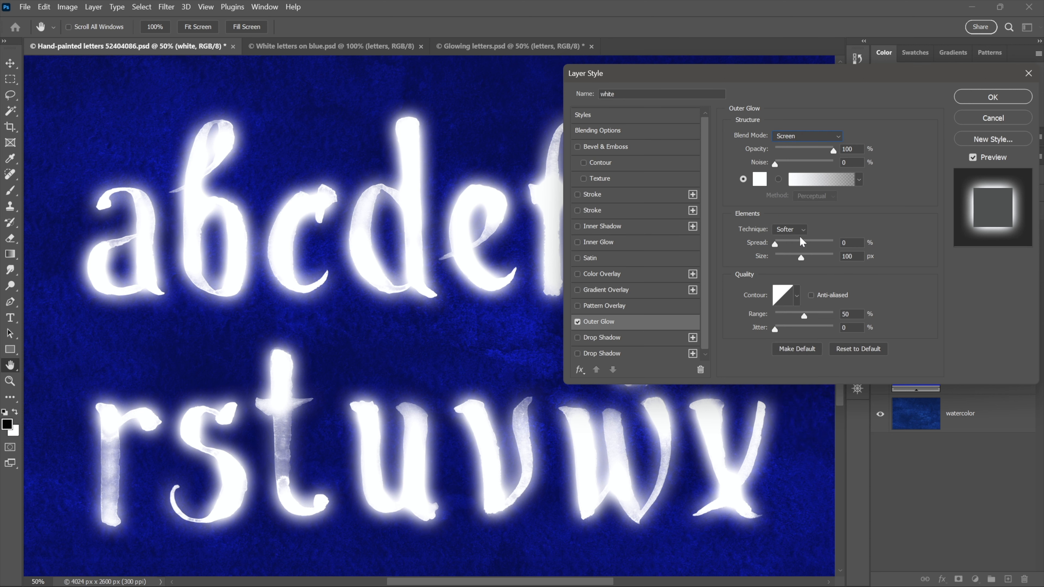
left_click(801, 139)
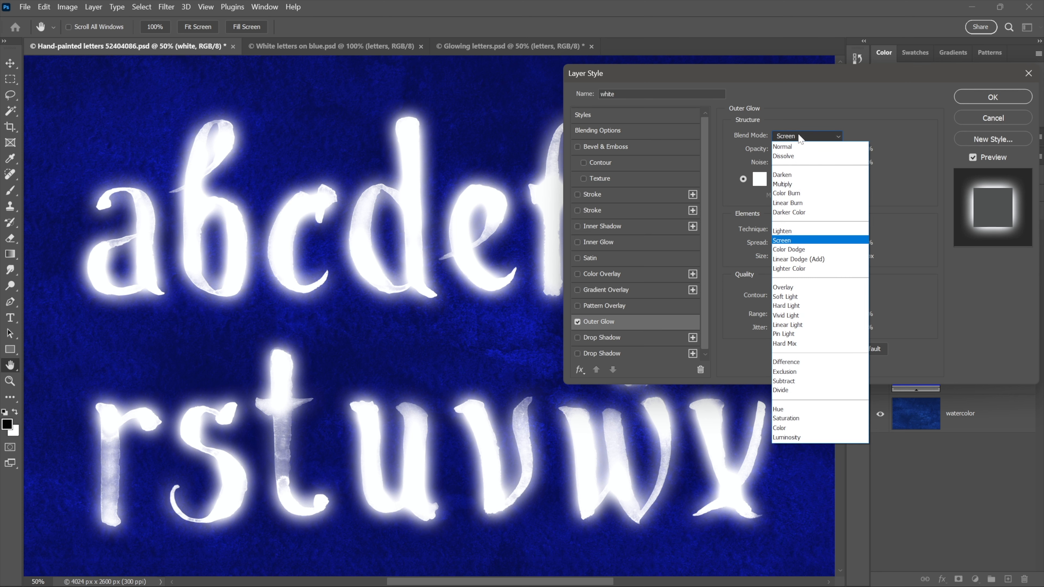
left_click(801, 138)
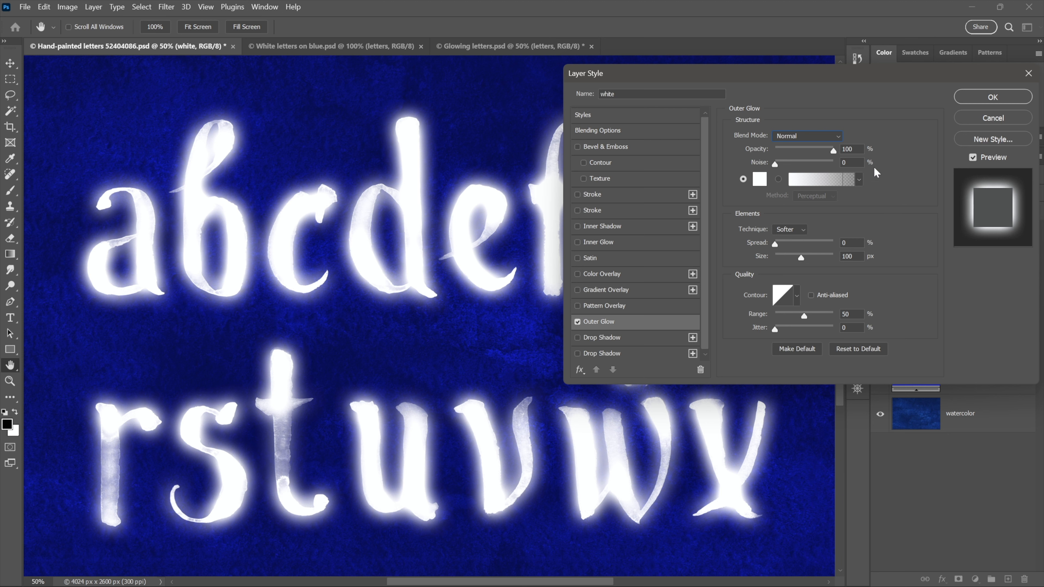
left_click(977, 99)
Activate the Lasso tool with the white layer selected
key("m")
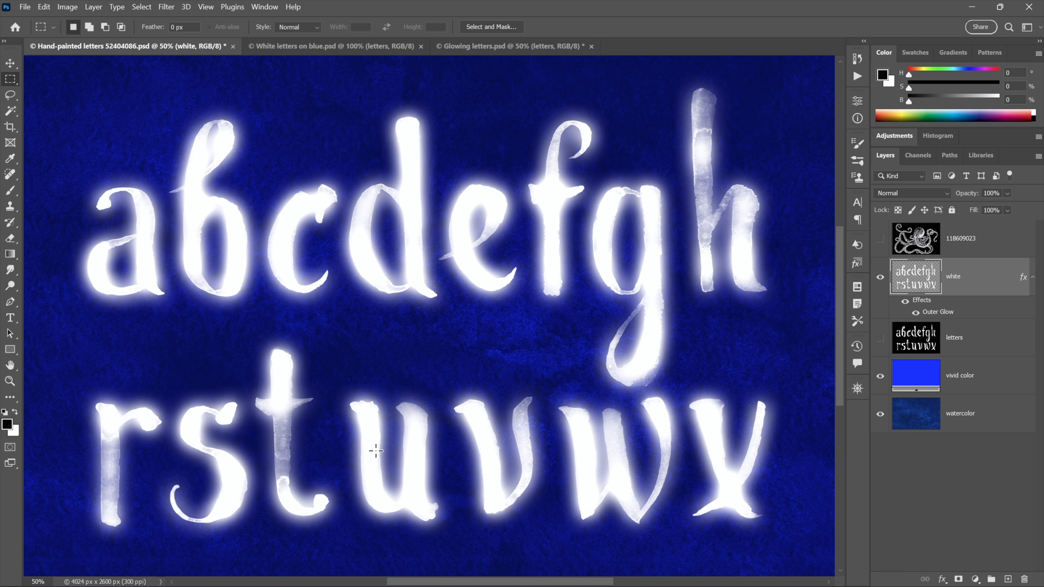
key("l")
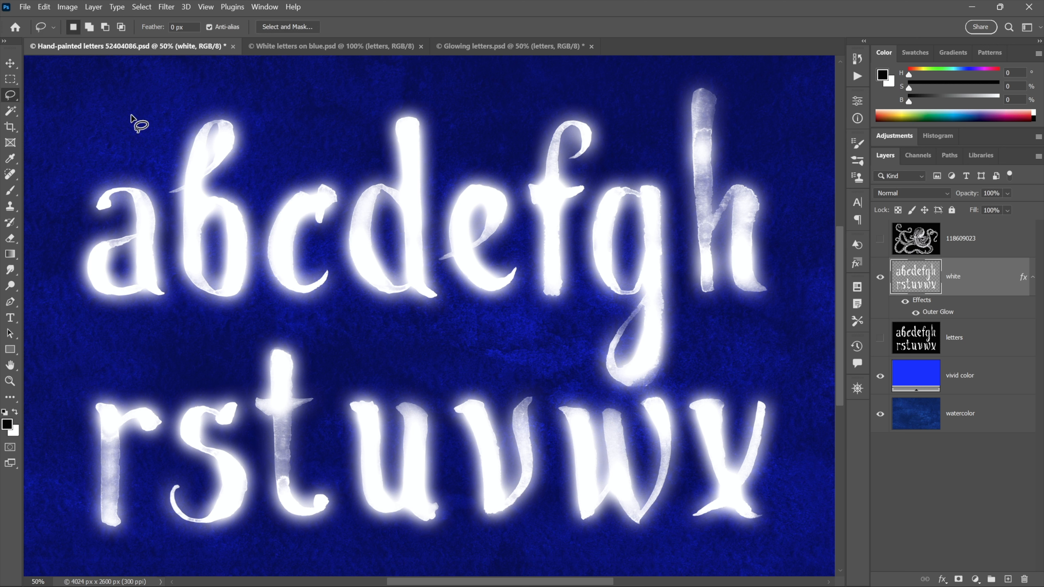
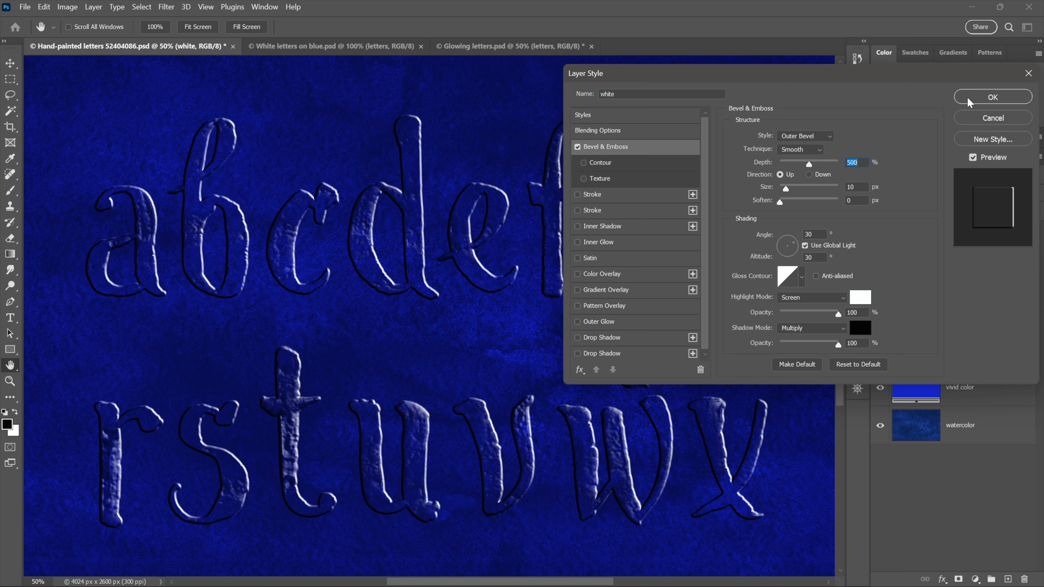
Apply the white layer's style with Fill Opacity at 0% and turn its Outer Glow effect back on
left_click(669, 131)
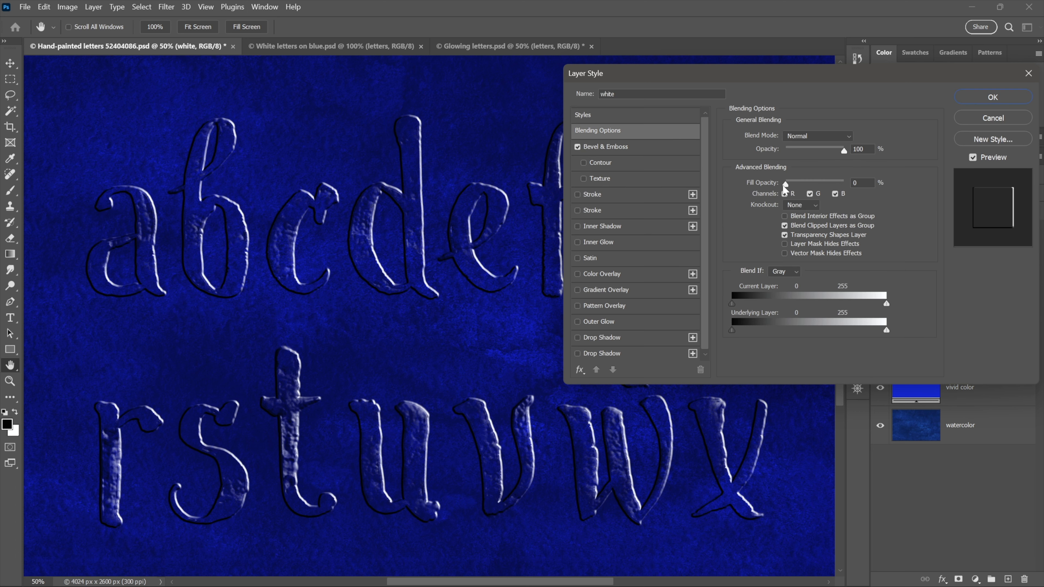
mouse_move(785, 185)
left_mouse_down()
mouse_move(836, 185)
mouse_move(780, 186)
left_mouse_up()
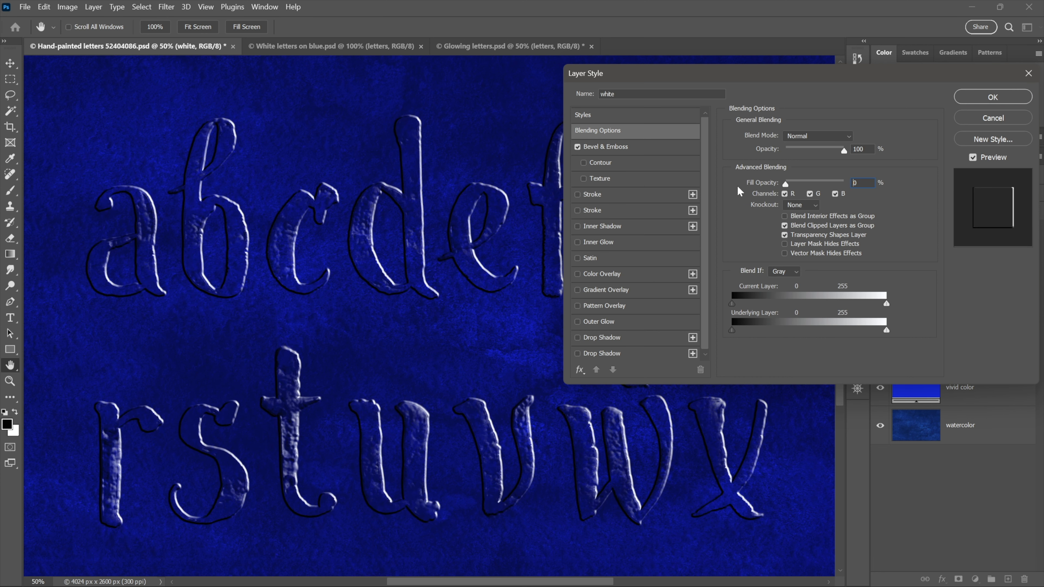
left_click(992, 98)
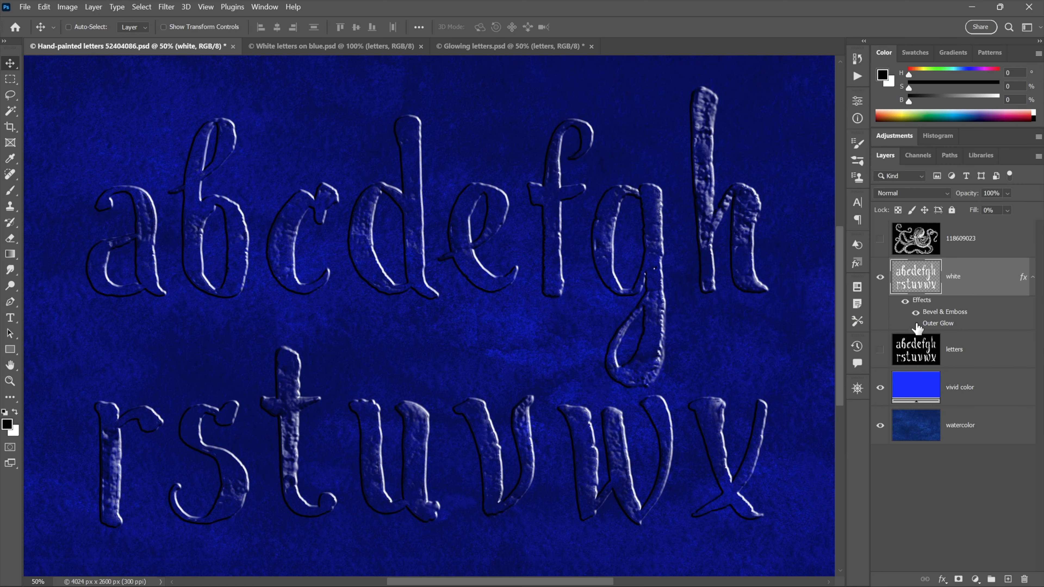
left_click(916, 324)
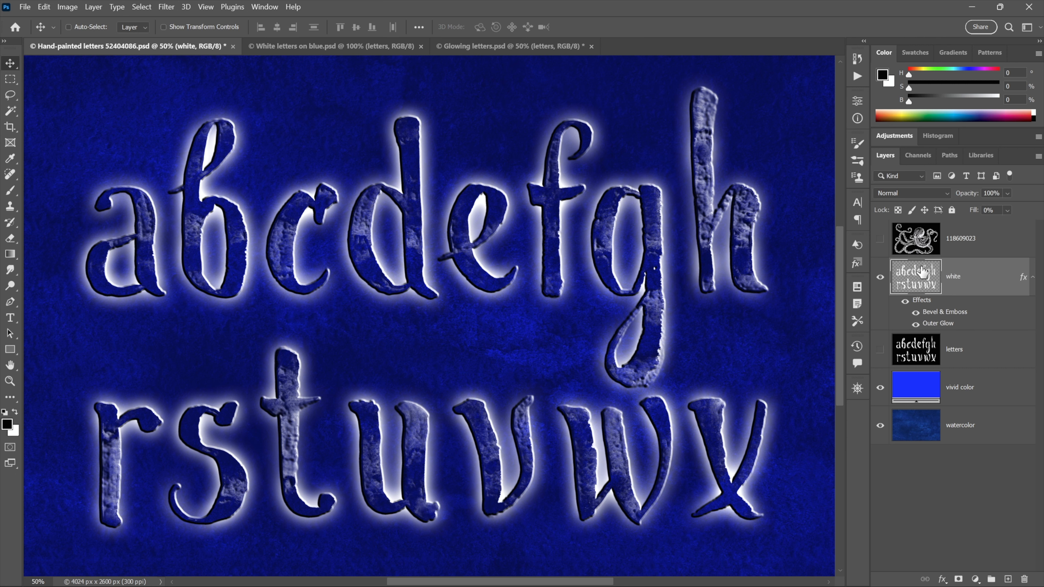
Hide the white letters layer and show and select the octopus image layer
left_click(879, 279)
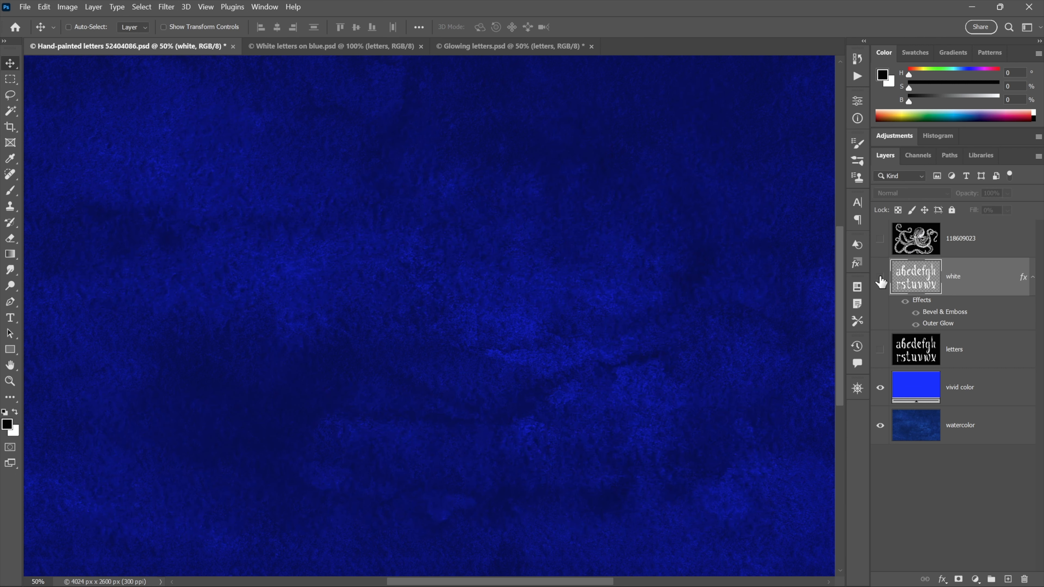
left_click(880, 240)
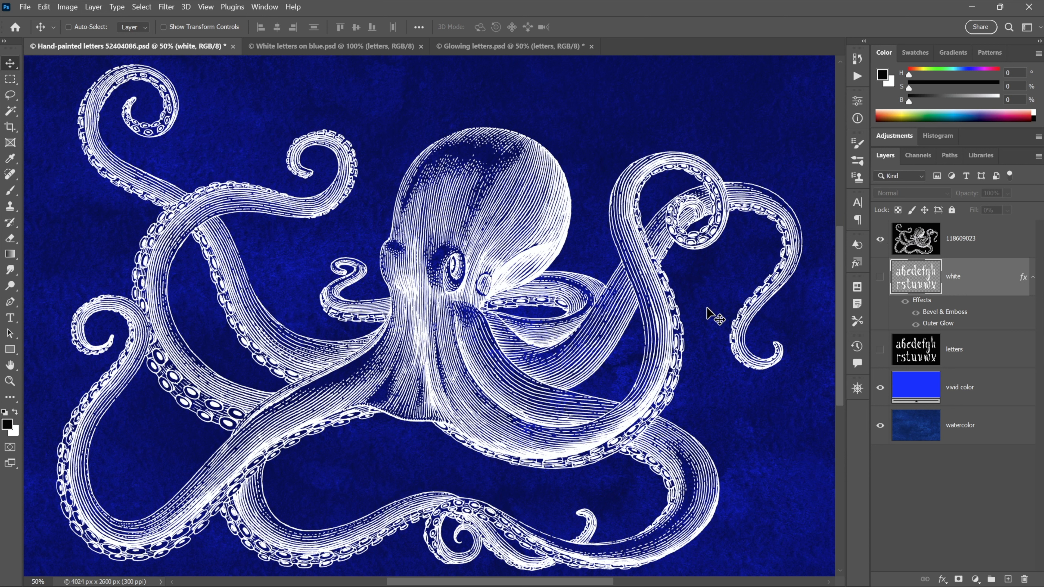
left_click(922, 239)
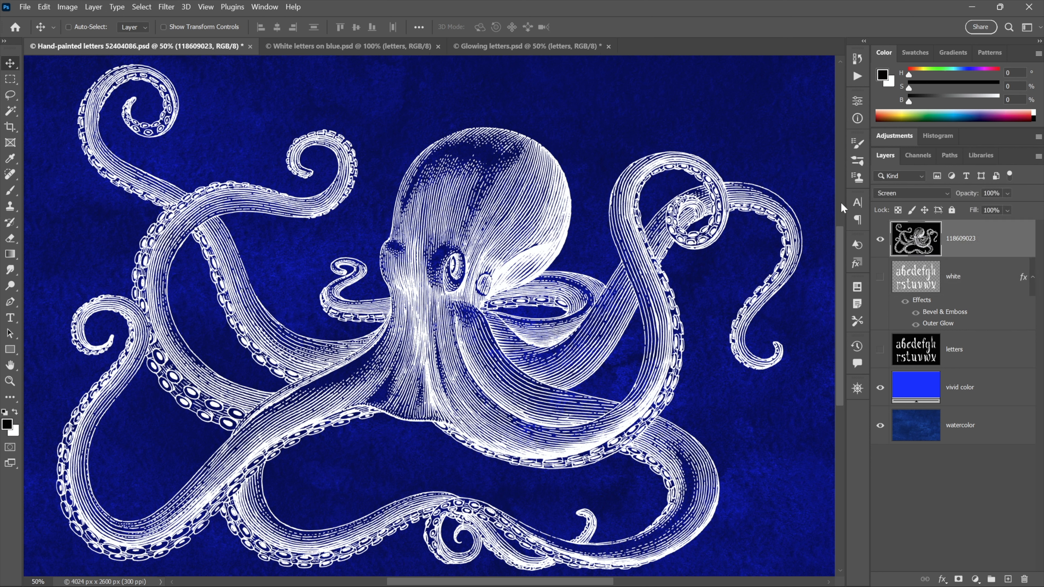
Compare the octopus artwork in the Red, Green and Blue channels and return to the RGB composite and the layer list
left_click(920, 155)
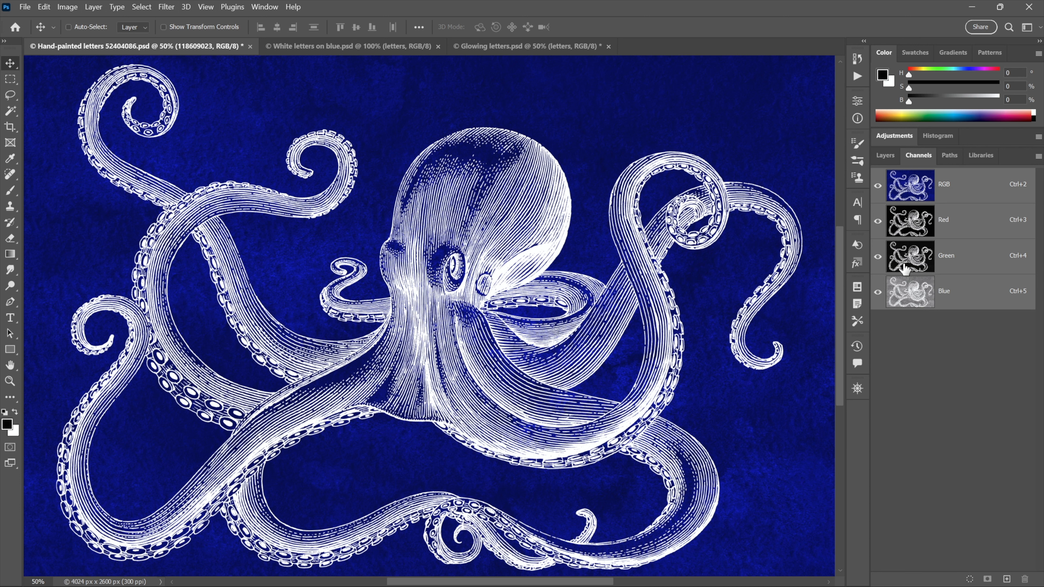
left_click(912, 228)
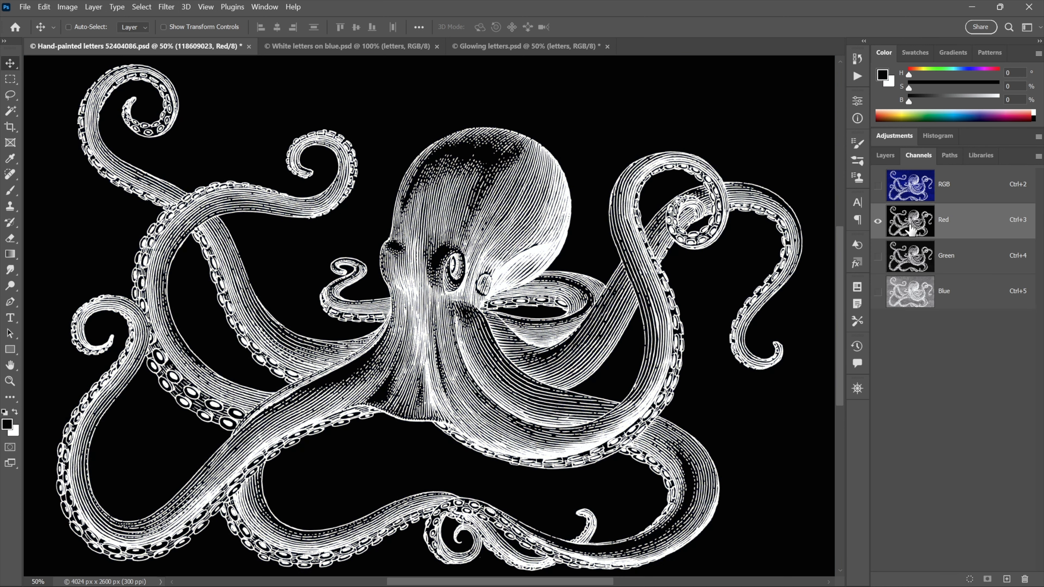
left_click(910, 263)
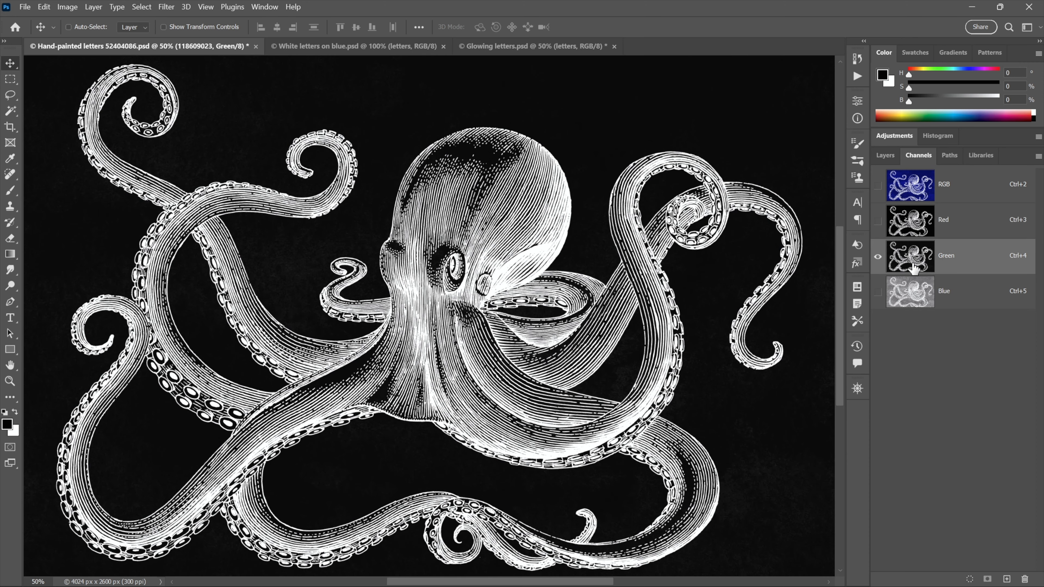
left_click(915, 299)
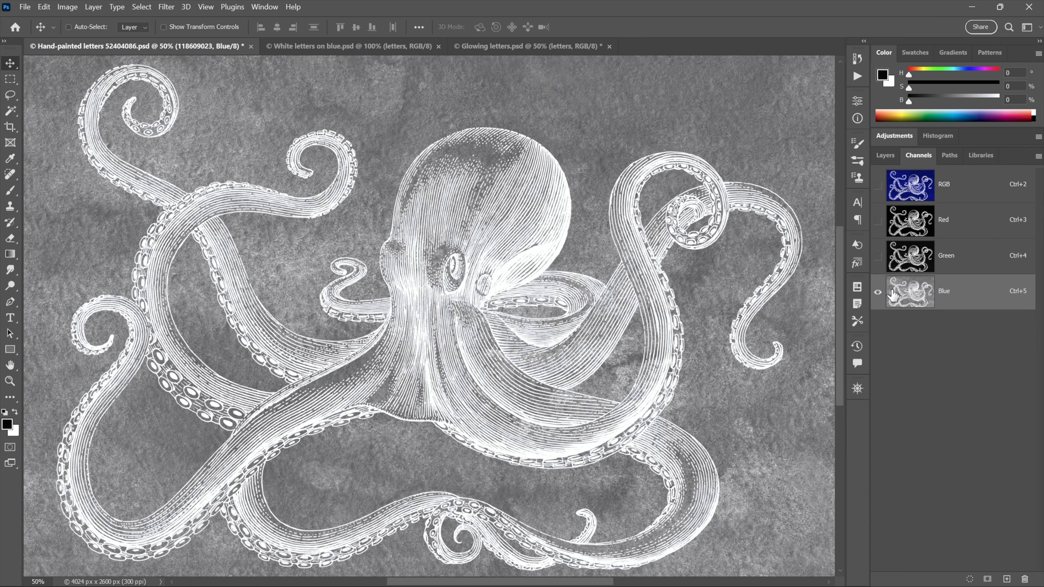
left_click(913, 222)
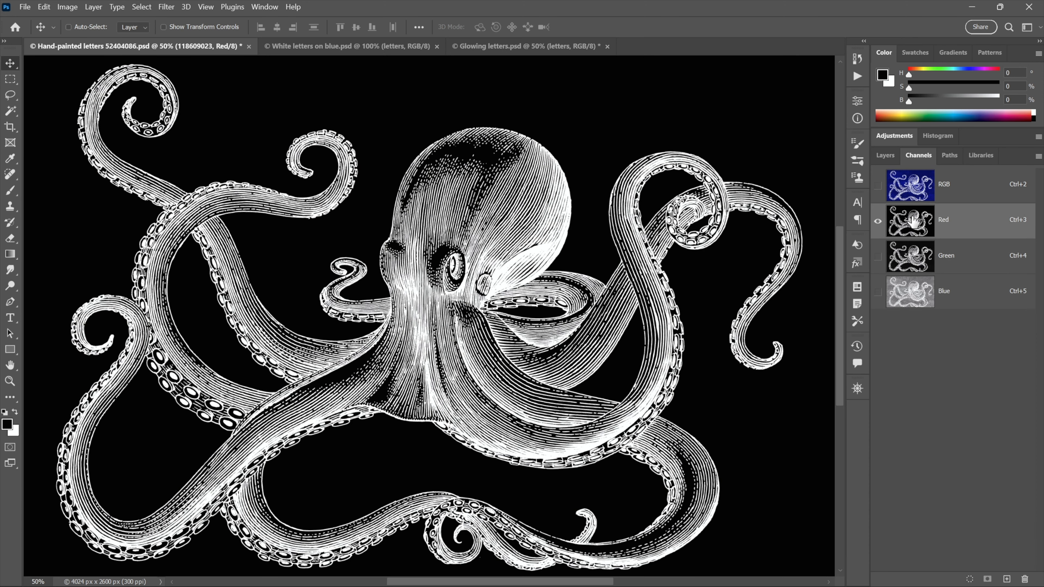
left_click(911, 187)
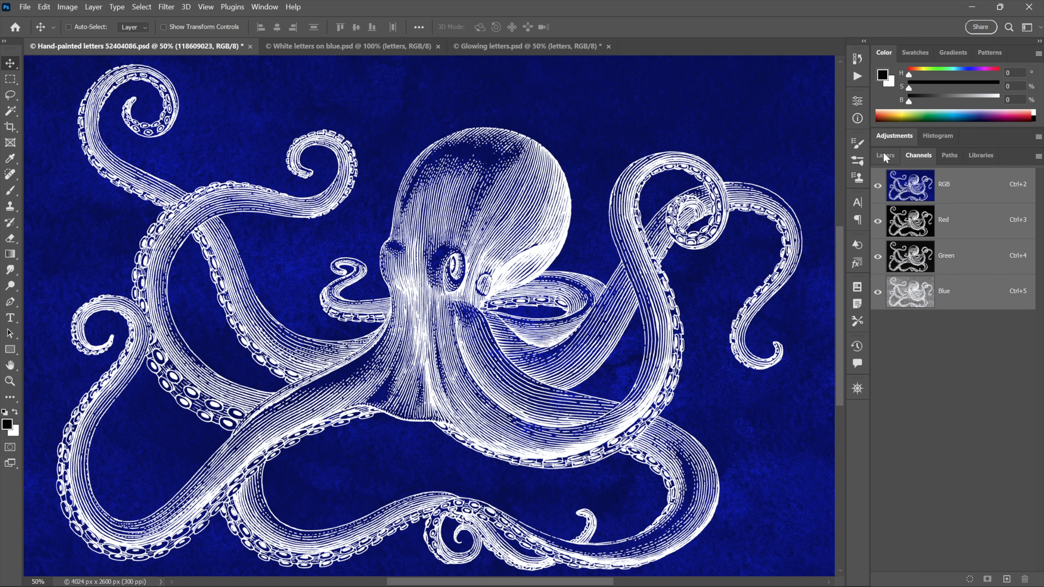
left_click(883, 154)
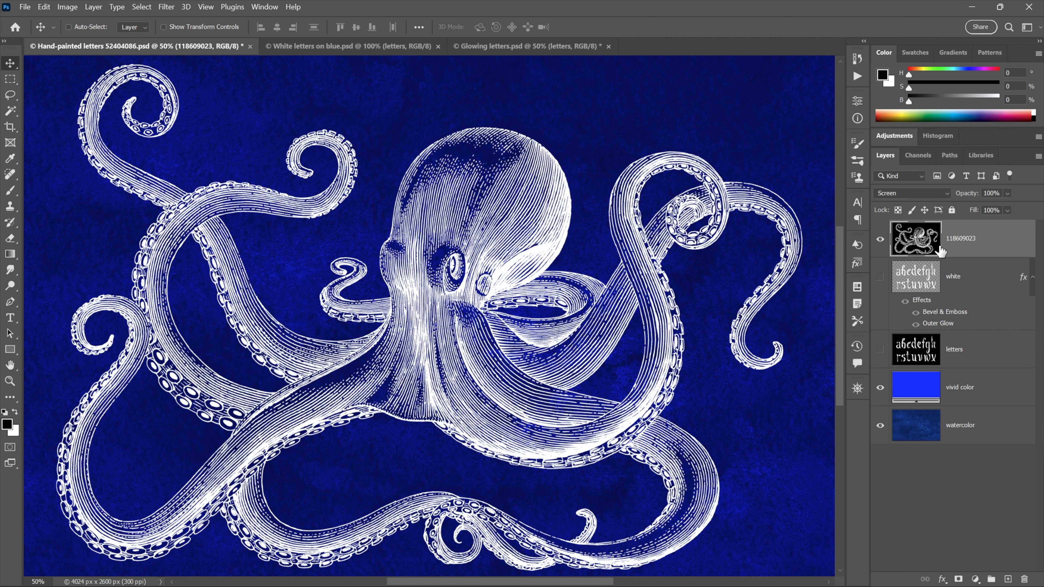
Set the octopus image layer's blend mode to Normal and load the RGB composite channel's luminosity as a selection
key("alt+shift+n")
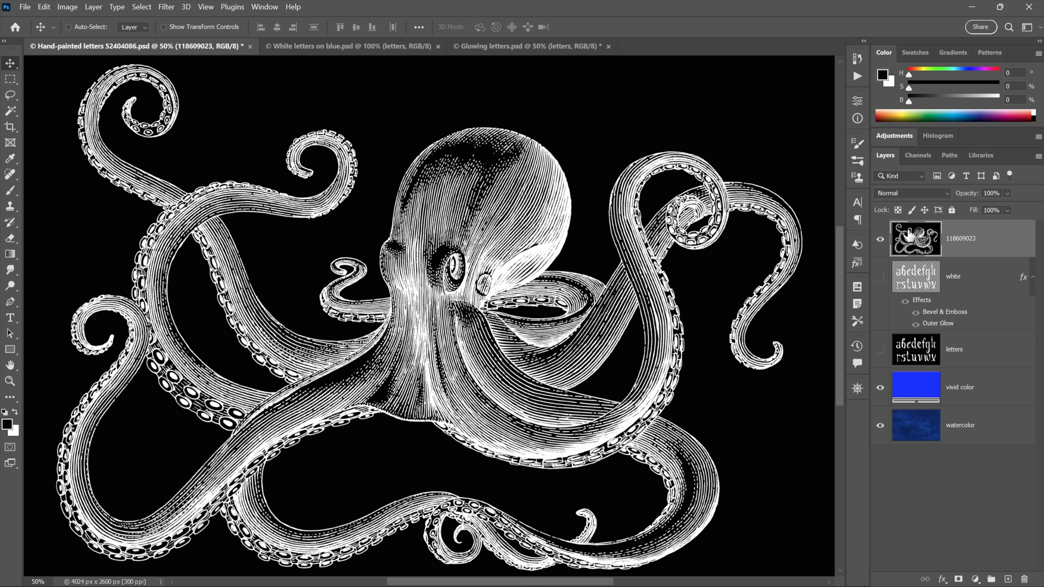
left_click(916, 158)
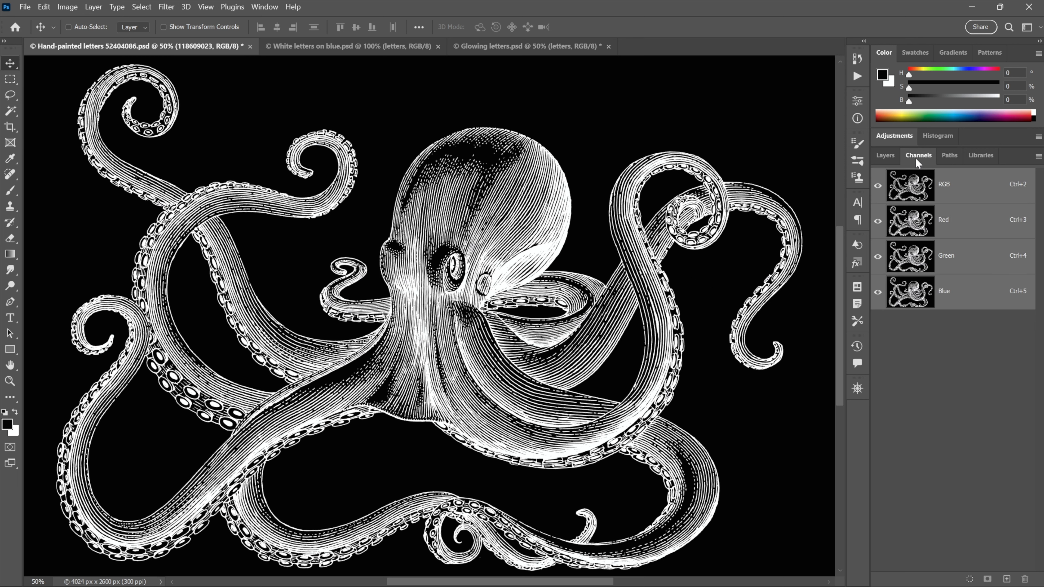
left_click(920, 193, "ctrl")
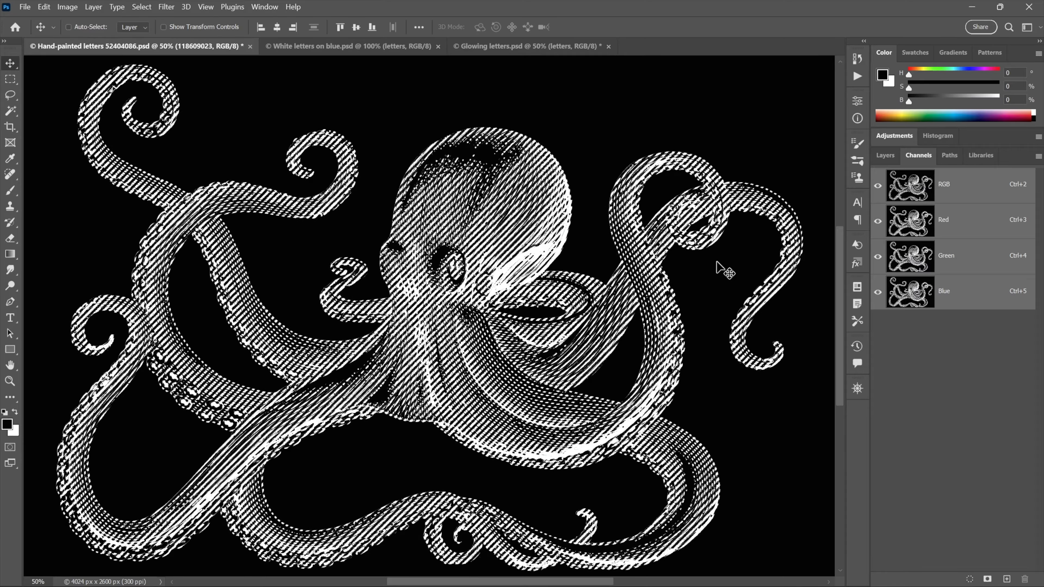
Hide the octopus image layer and the selection's marching ants, keeping the selection active
left_click(884, 156)
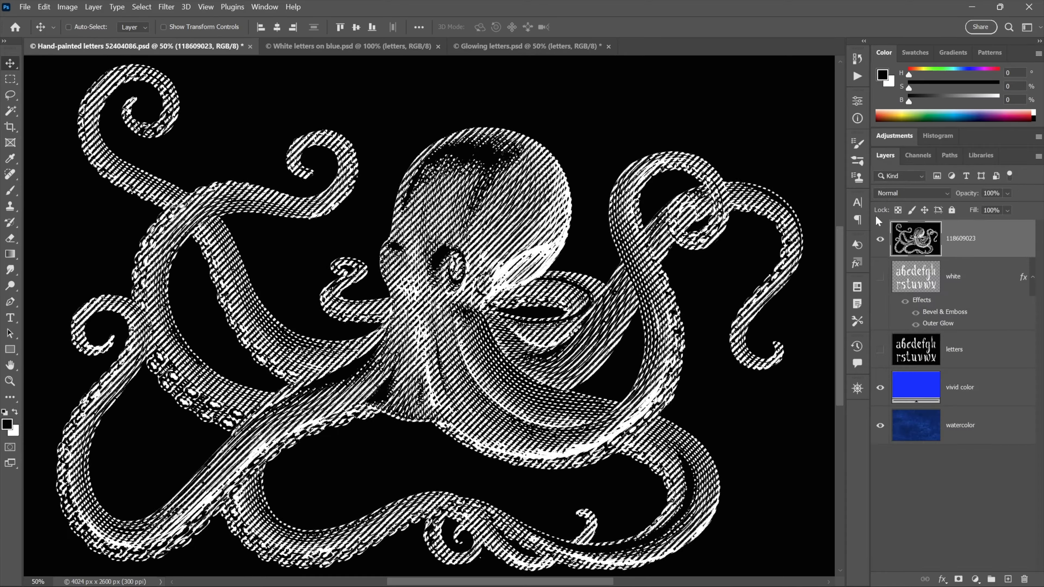
left_click(880, 238)
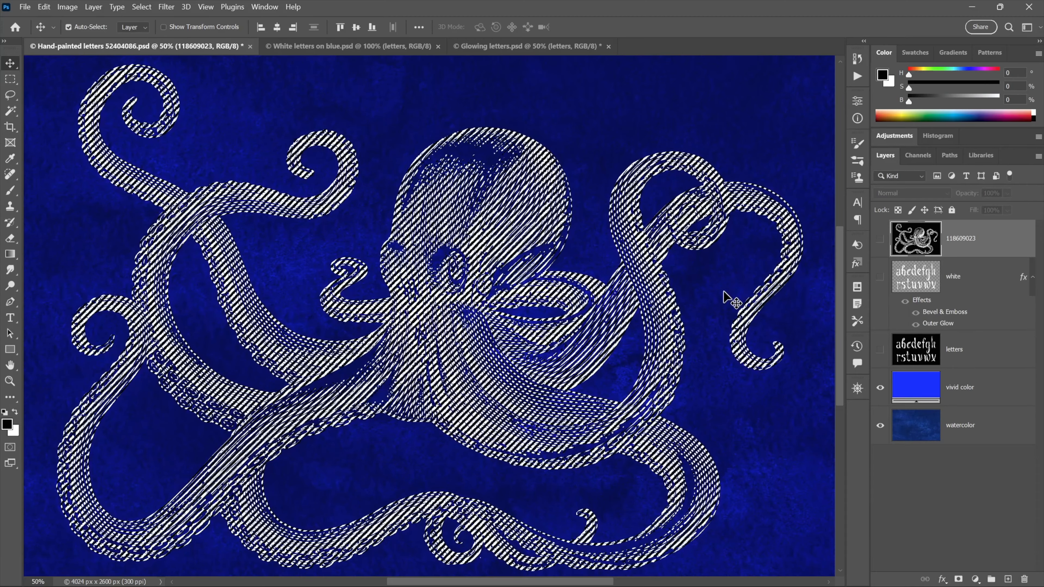
key("ctrl+d")
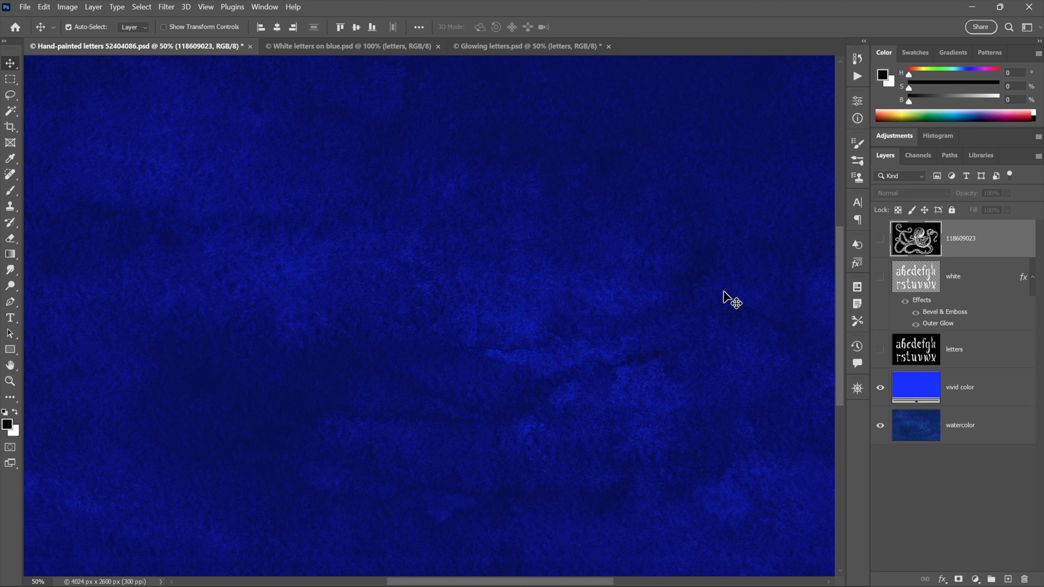
Create a new layer named octopus and fill the octopus selection on it with white
key("ctrl+shift+n")
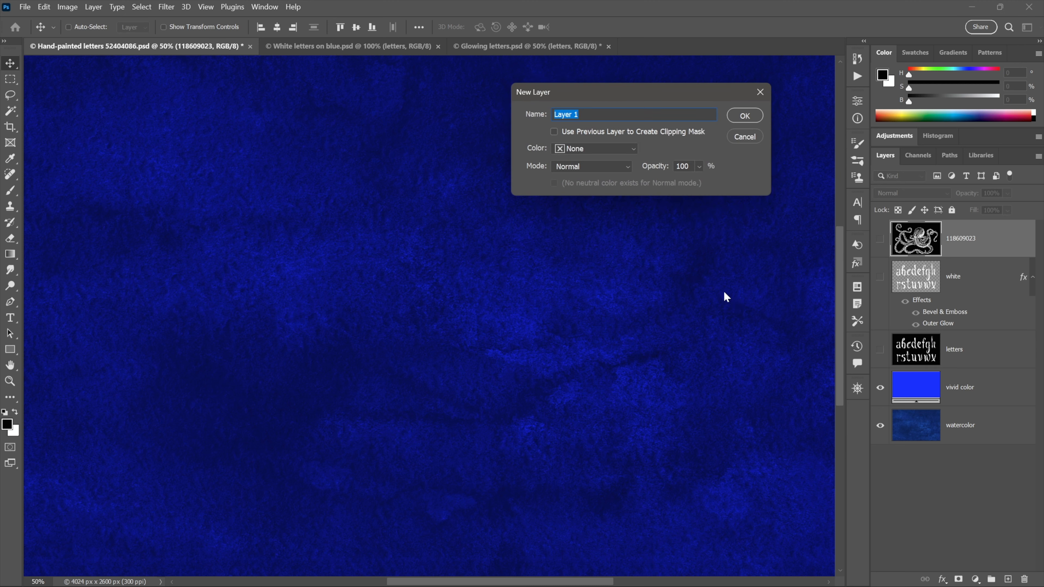
type("octopus")
left_click(742, 118)
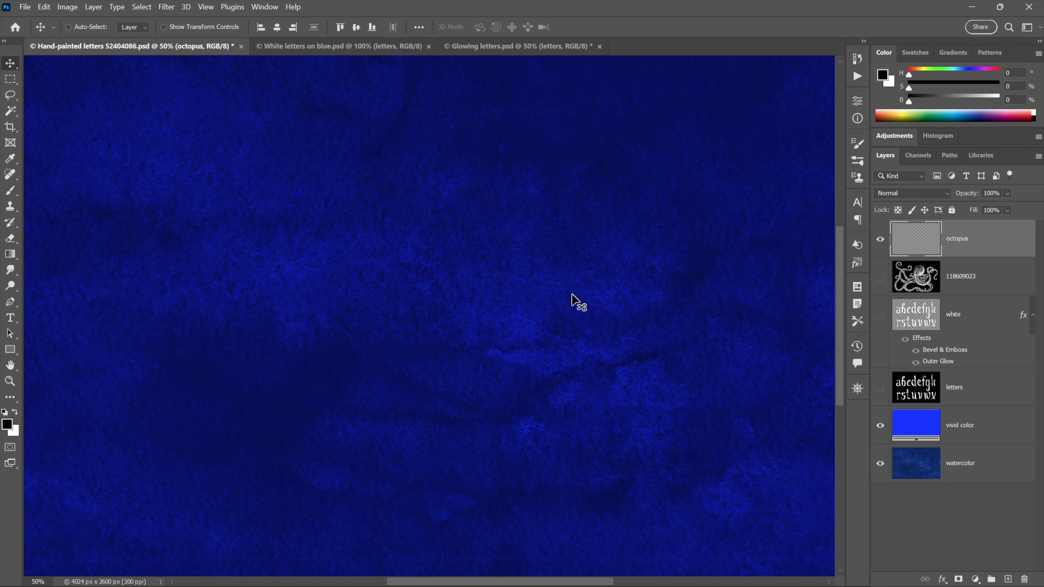
key("ctrl")
key("ctrl+BackSpace")
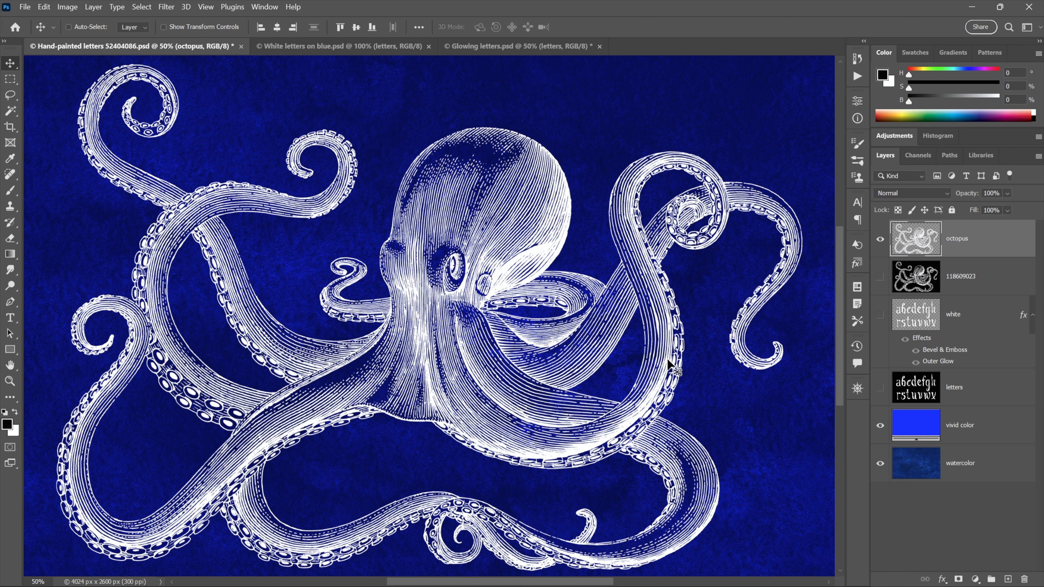
Change the vivid color layer's blend mode to Screen
left_click(900, 428)
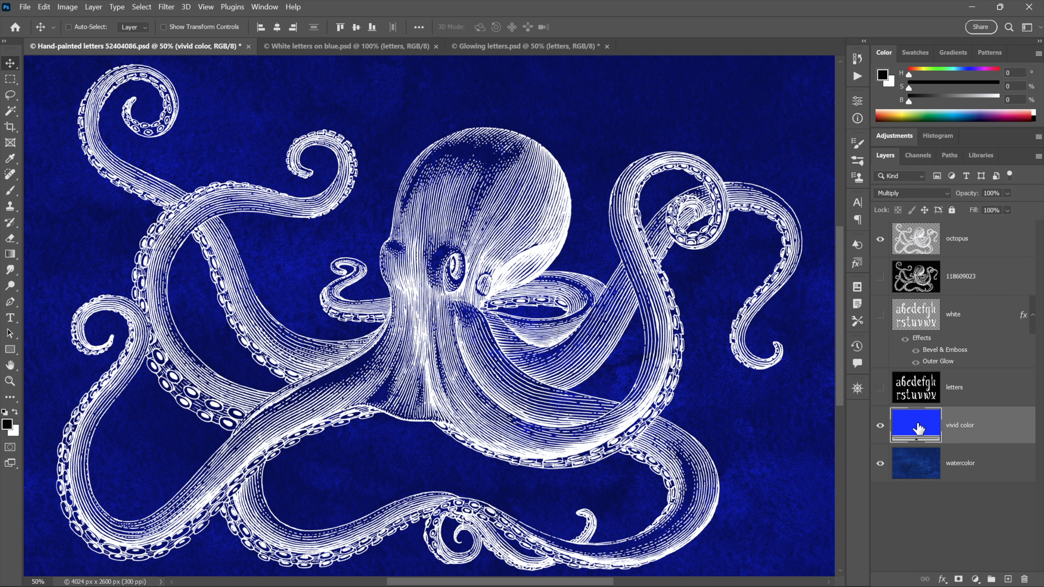
left_click(915, 195)
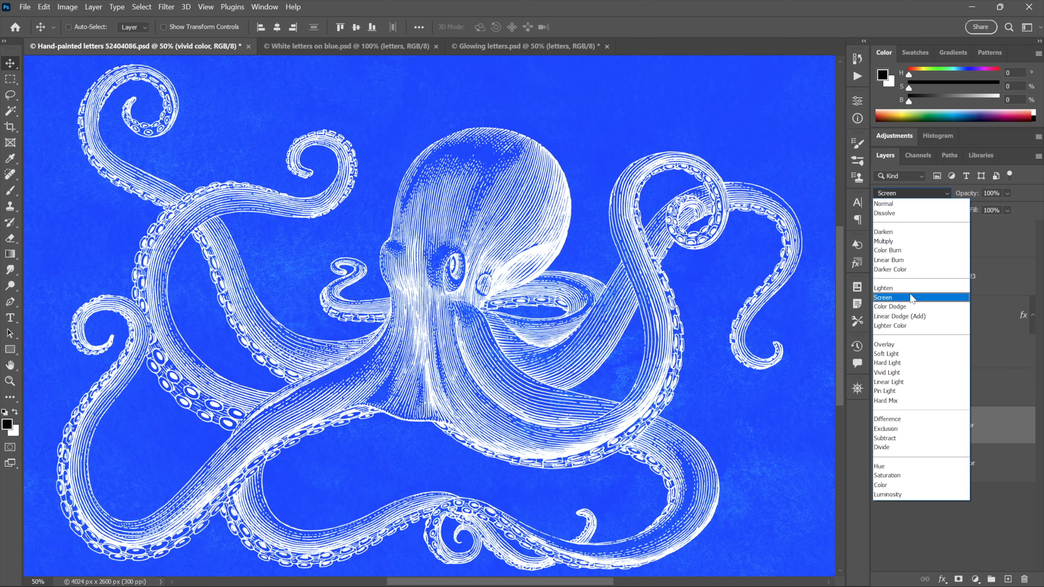
left_click(910, 298)
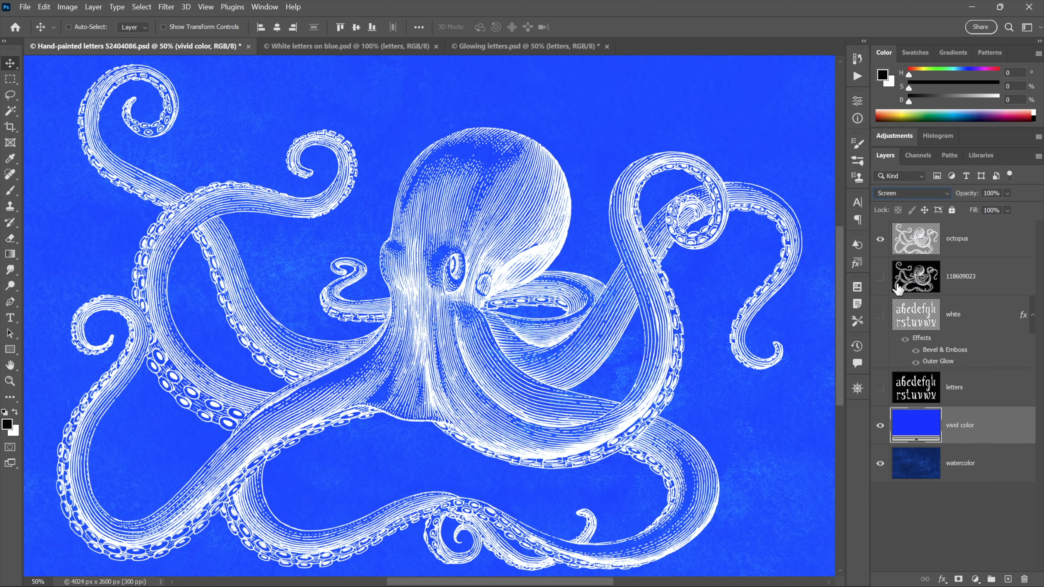
Add a Drop Shadow to the new octopus layer with its distance set to 20 px
left_click(922, 240)
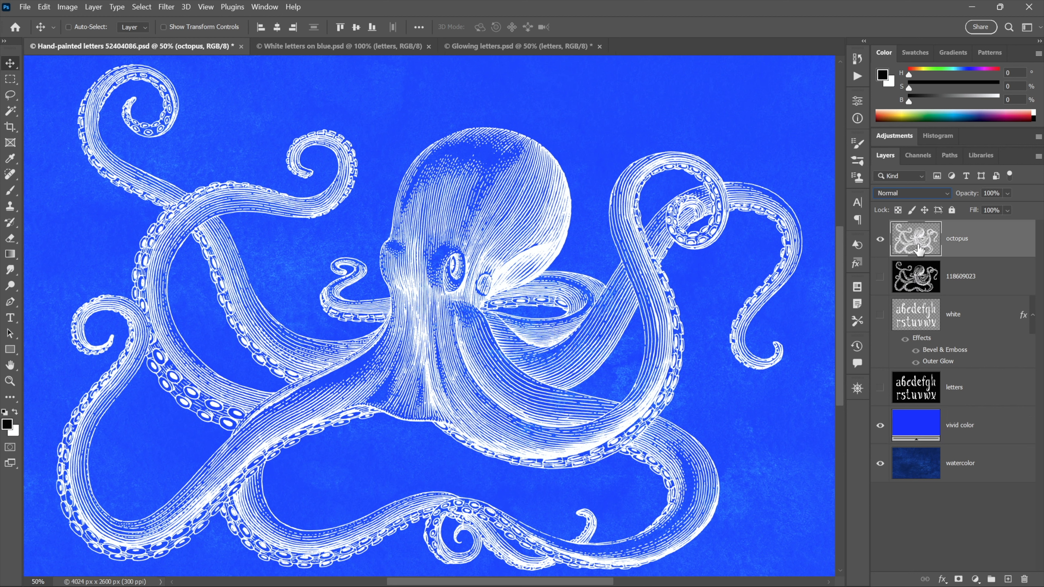
left_click(942, 578)
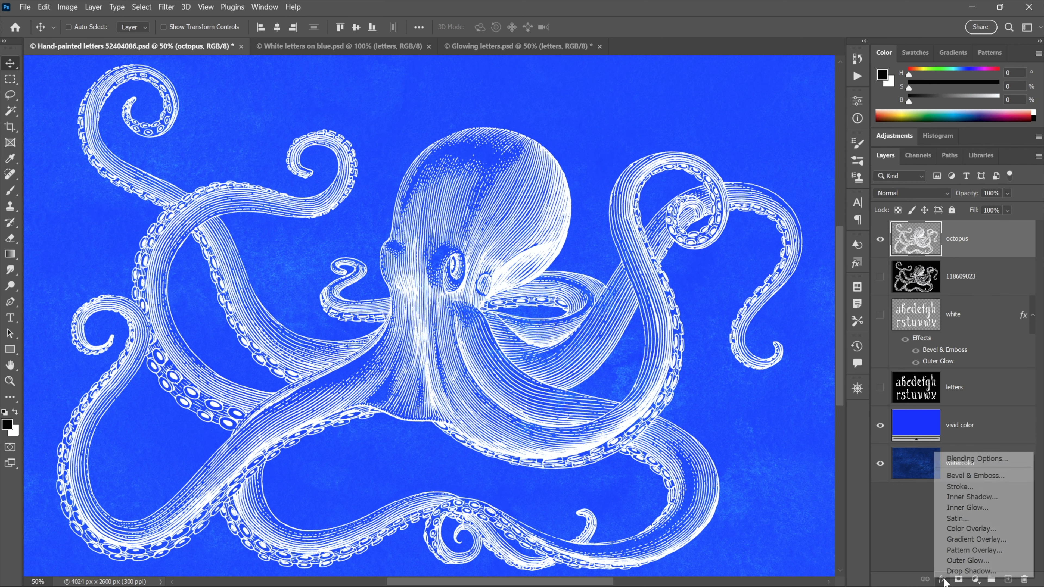
left_click(958, 572)
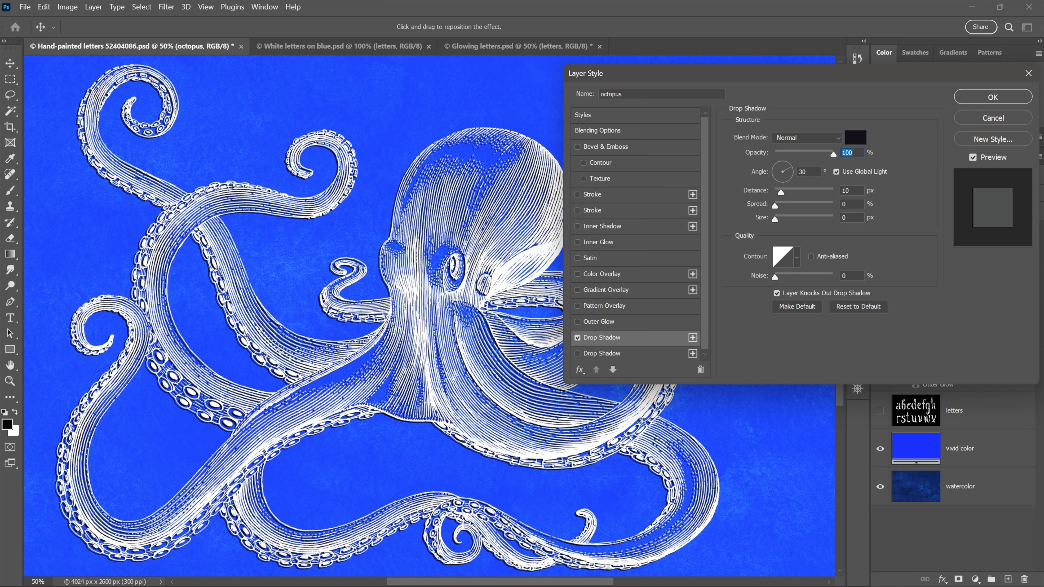
left_click(857, 192)
key("shift+Up")
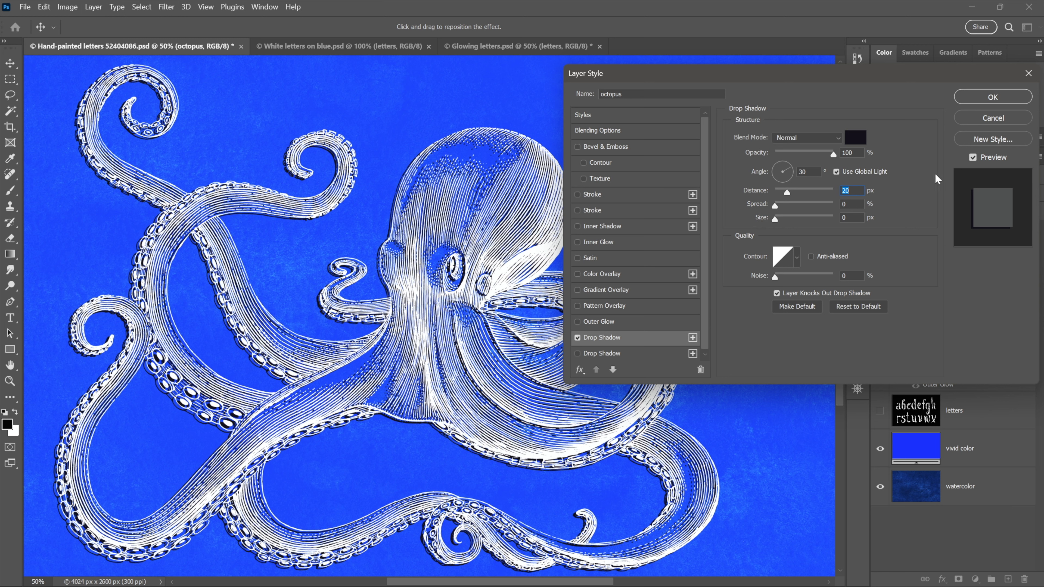
left_click(985, 100)
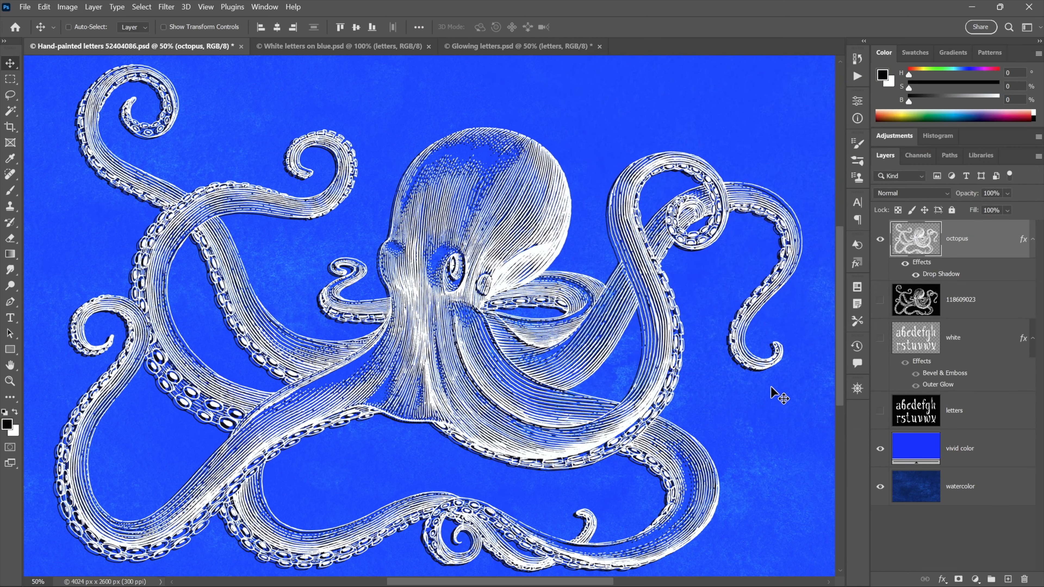